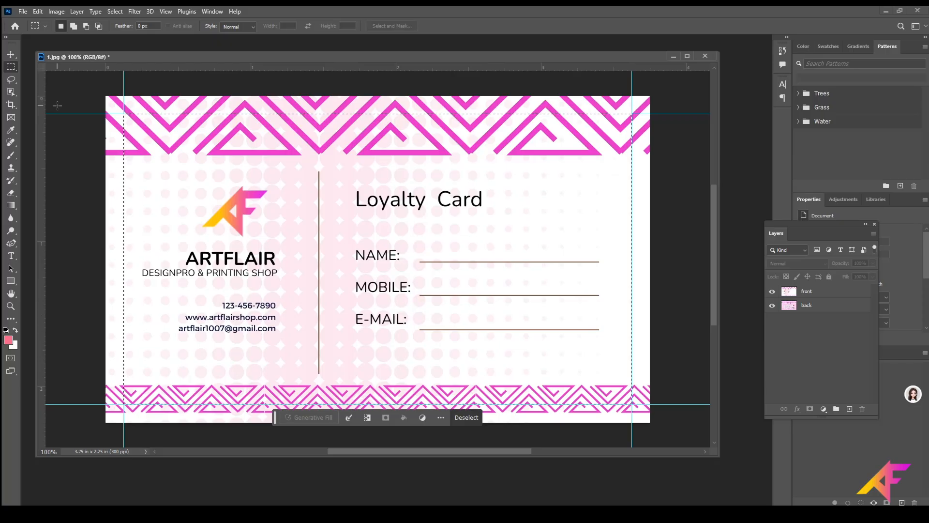
- Create a new A4 print document, 210 x 297 mm at 300 pixels/inch, in RGB Color with a white background
left_click_drag(138, 57, 162, 57)
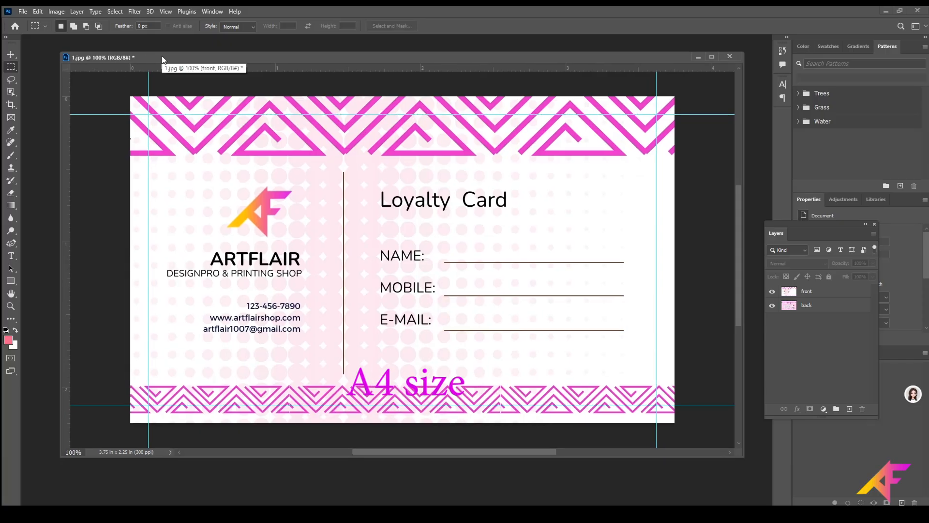
left_click(23, 11)
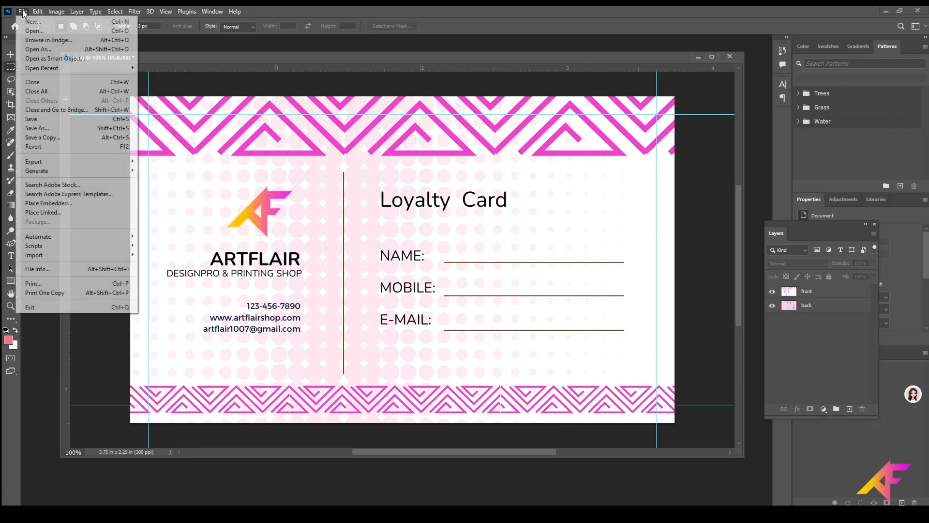
left_click(28, 19)
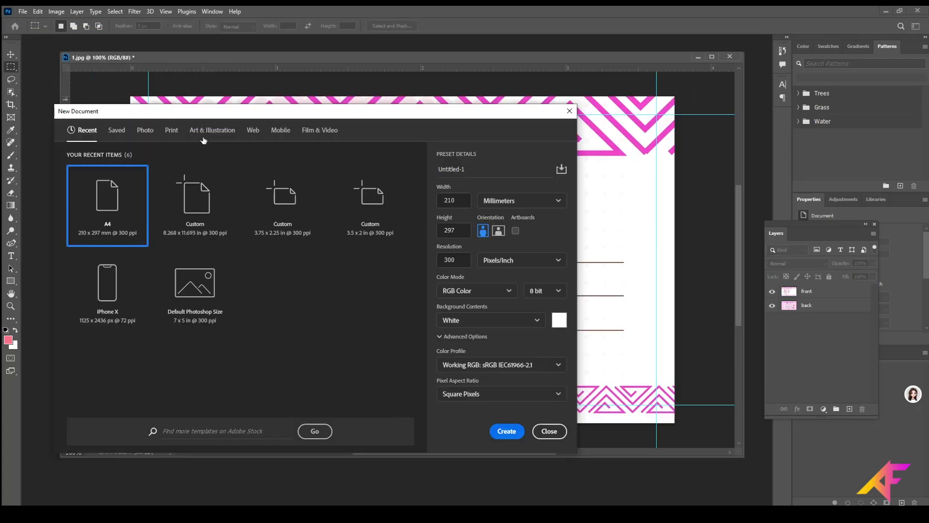
left_click(169, 129)
left_click(372, 204)
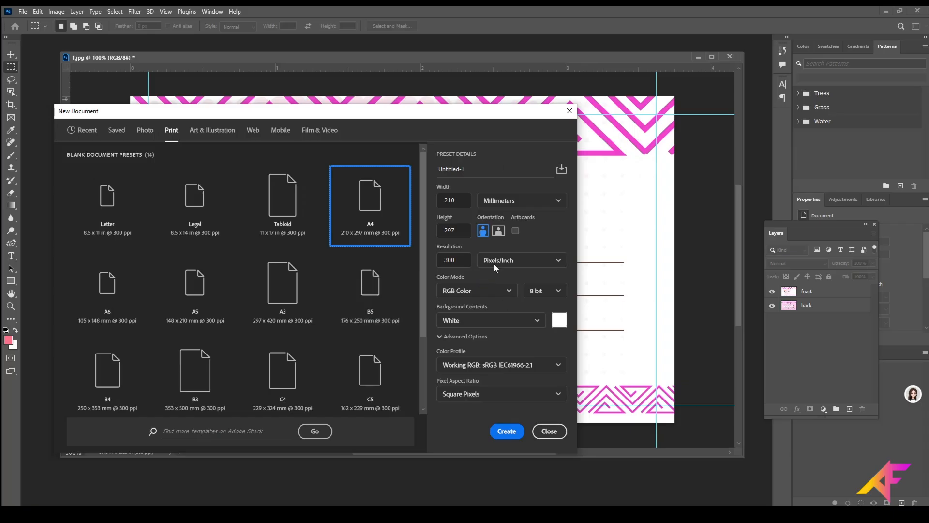
left_click(507, 431)
- Arrange the 1.jpg card window beside the blank A4 document, resized so both canvases are accessible
left_click_drag(180, 57, 521, 39)
left_click_drag(247, 45, 55, 58)
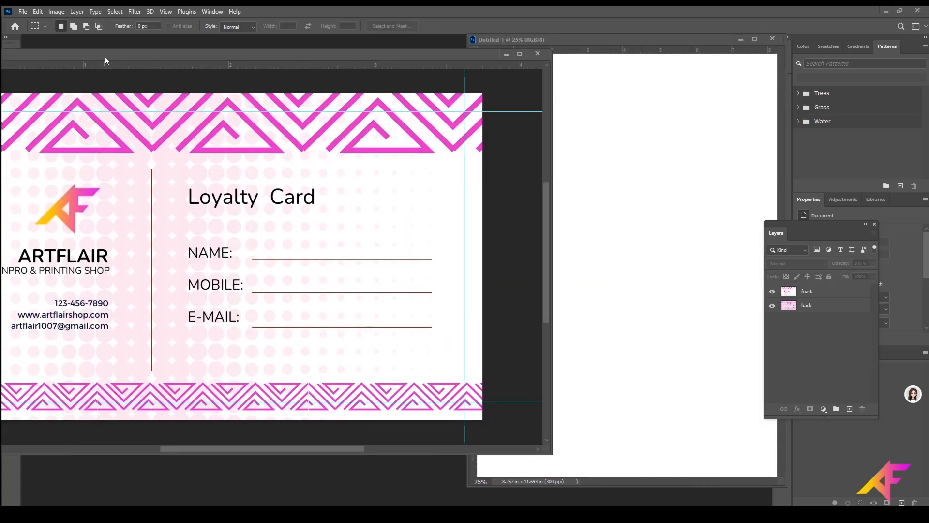
left_click(809, 296)
left_click(818, 305)
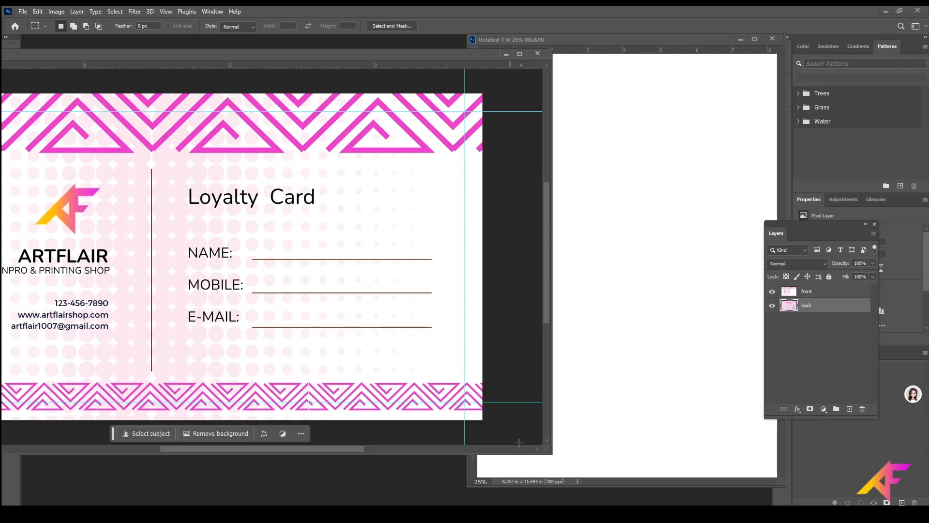
left_click_drag(551, 451, 571, 460)
left_click_drag(283, 54, 362, 48)
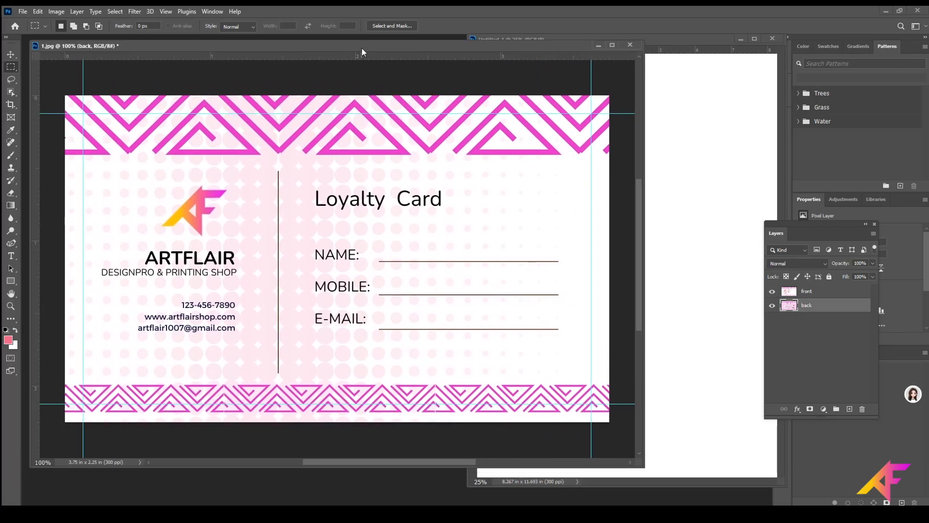
left_click_drag(637, 466, 479, 442)
key("ctrl+minus")
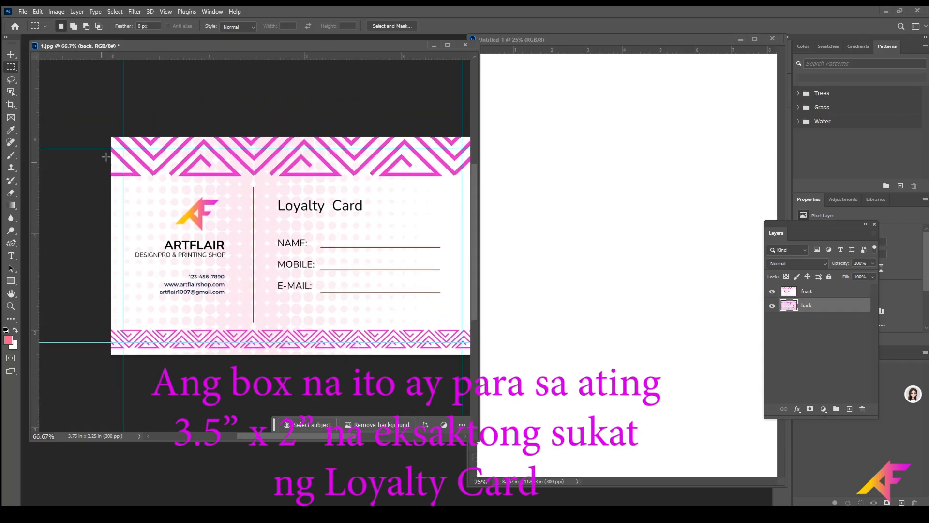
- Fill the card area inside the guides with the pink foreground color on a new layer above "front", and clear the selection
left_click_drag(123, 149, 462, 342)
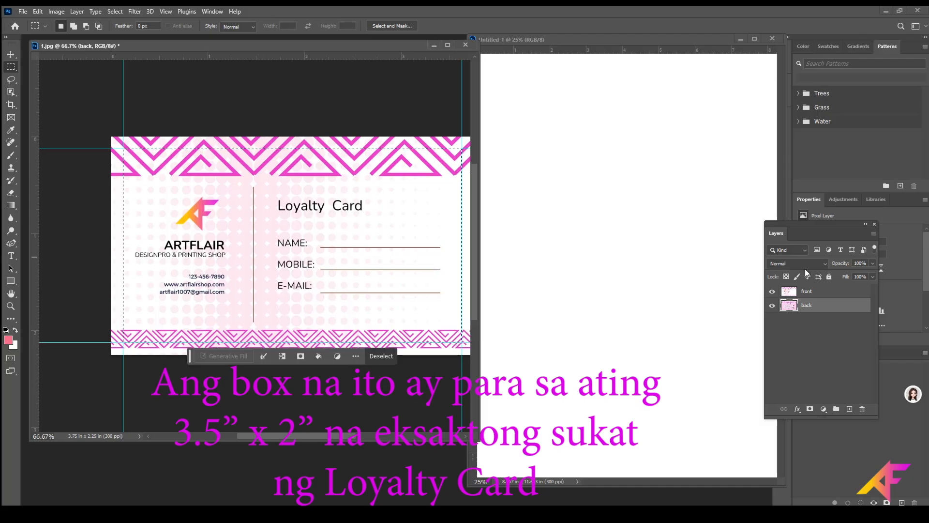
left_click(823, 291)
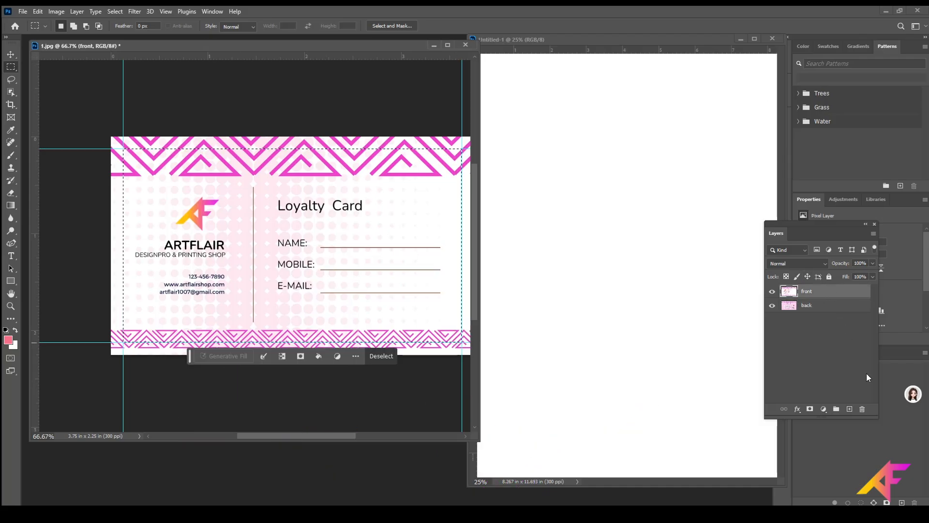
left_click(850, 409)
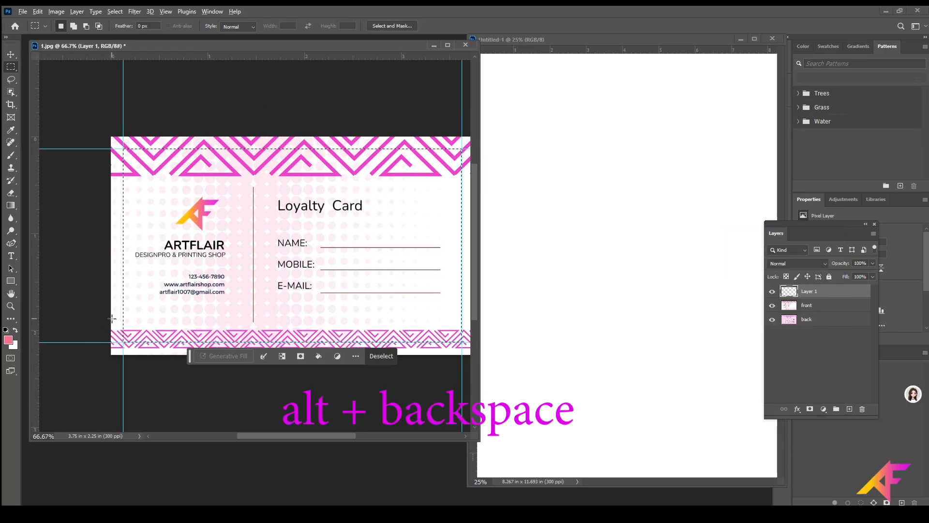
key("alt+BackSpace")
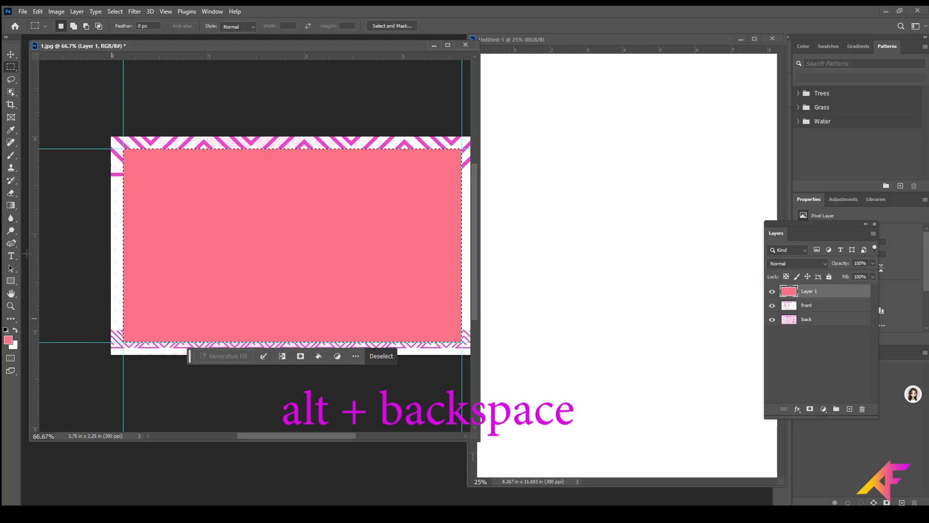
key("ctrl+d")
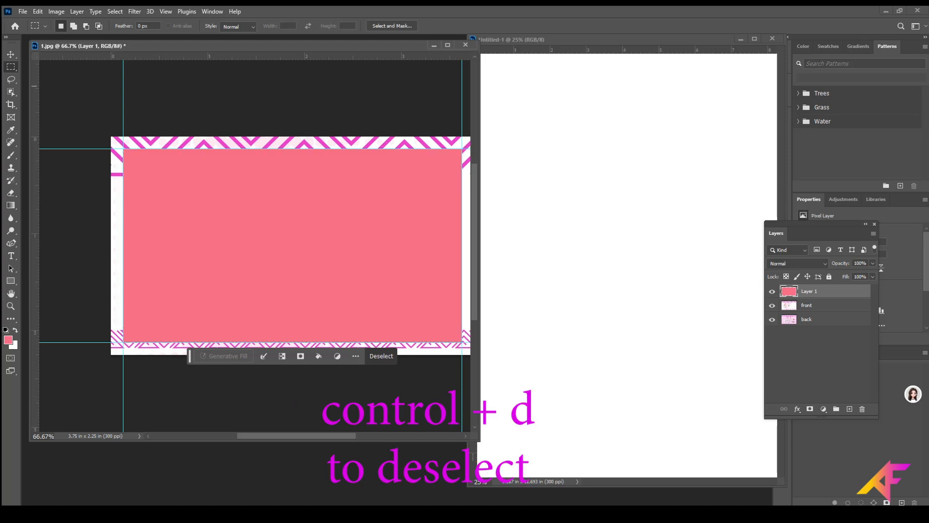
- Copy Layer 1, front and back together from the card file into the A4 document
key("v")
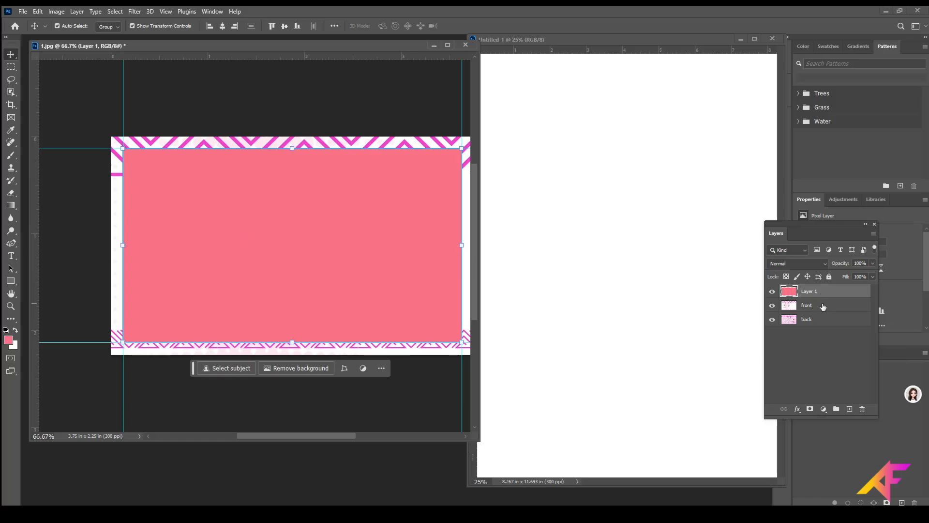
left_click(823, 306, "shift")
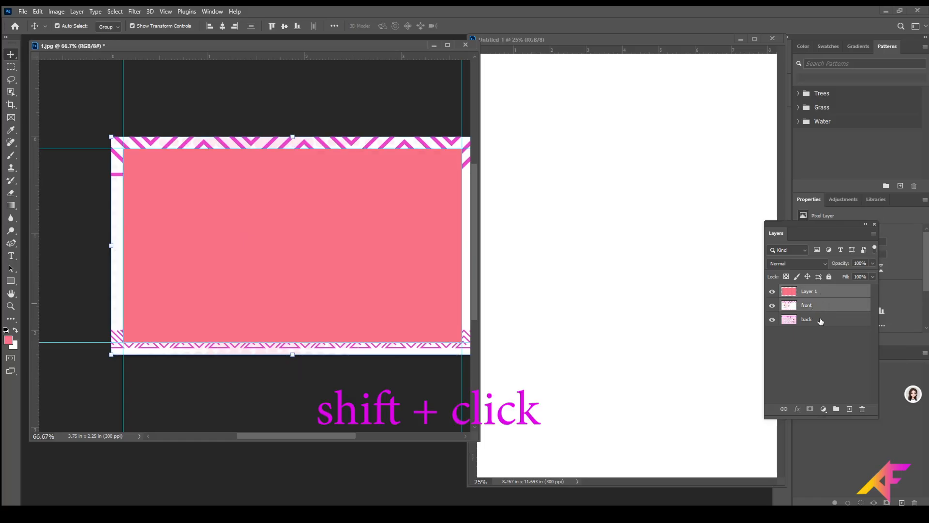
left_click(821, 320, "shift")
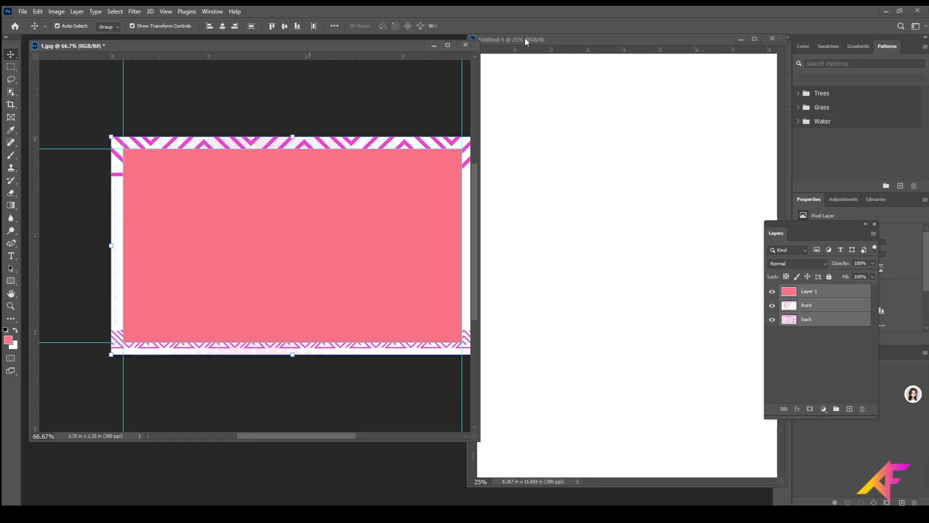
left_click_drag(571, 39, 421, 40)
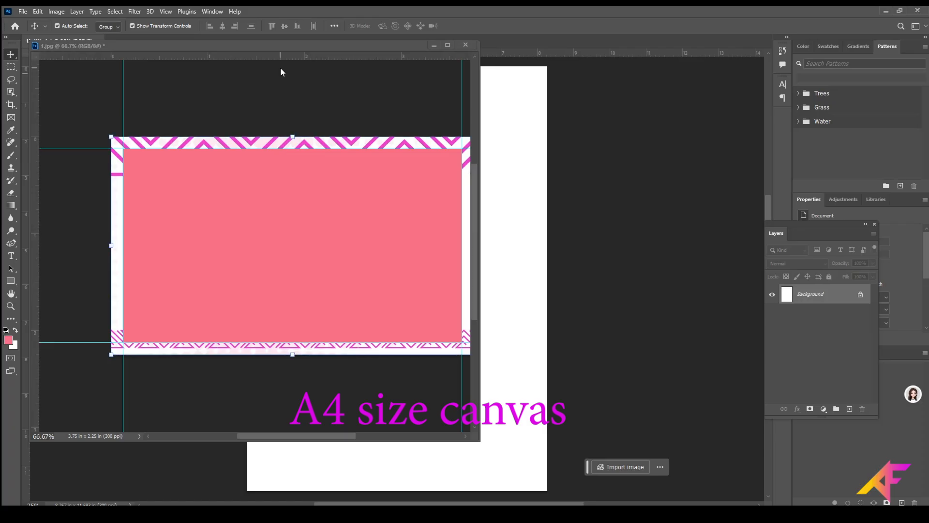
left_click_drag(356, 45, 123, 60)
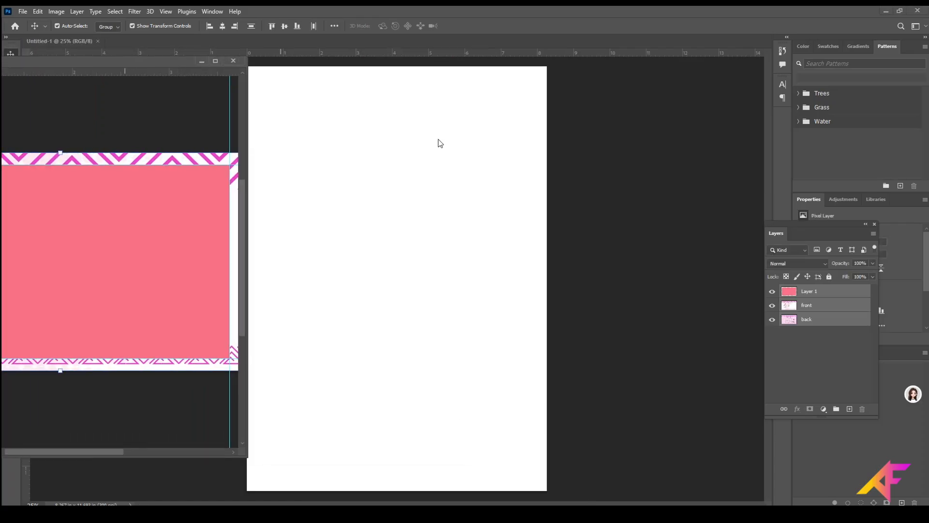
left_click_drag(730, 296, 322, 222)
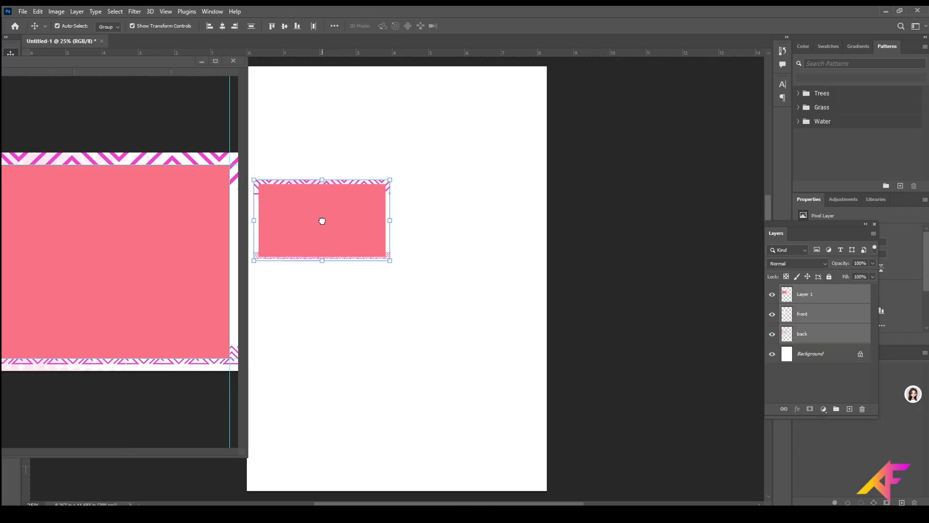
- Minimize the card file's window and group the three copied card layers in the A4 document
left_click(201, 62)
left_click_drag(458, 128, 187, 315)
left_click_drag(319, 245, 315, 237)
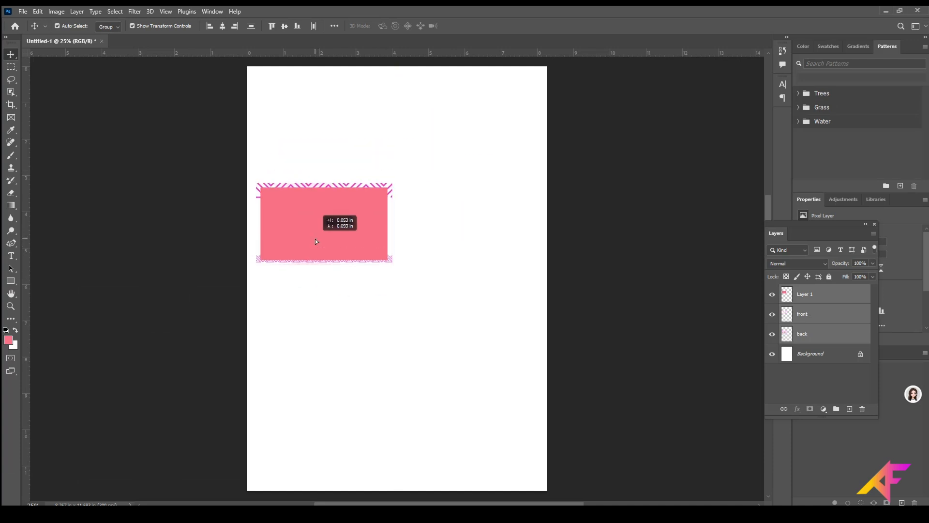
key("ctrl+g")
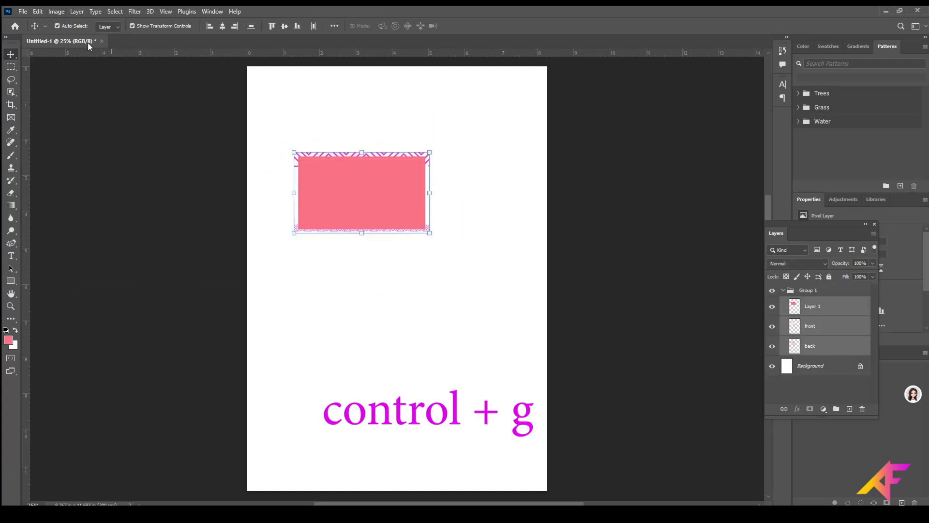
- Set the Move tool's Auto-Select to Group and move the card group as one unit on the page
left_click(107, 27)
left_click(106, 36)
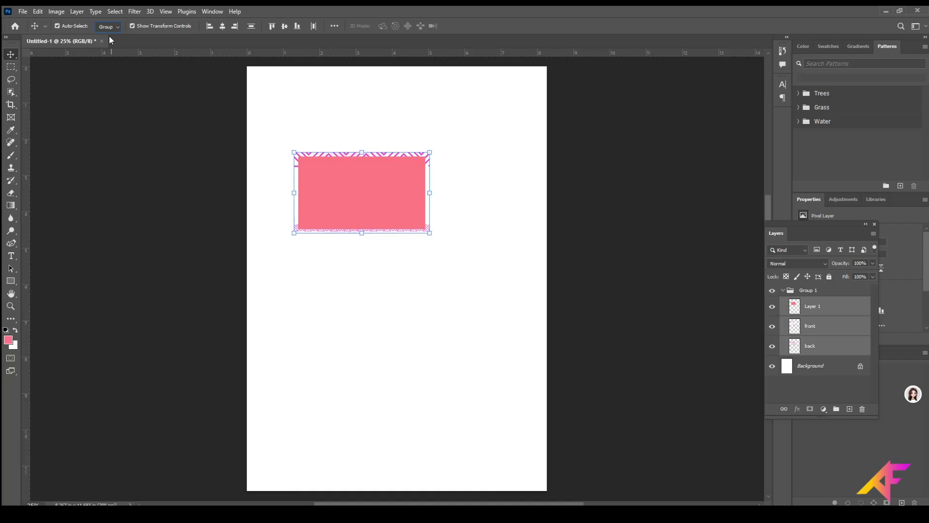
left_click(466, 334)
mouse_move(325, 188)
left_mouse_down()
mouse_move(318, 157)
mouse_move(339, 196)
left_mouse_up()
mouse_move(384, 228)
left_mouse_down()
mouse_move(394, 199)
mouse_move(389, 223)
left_mouse_up()
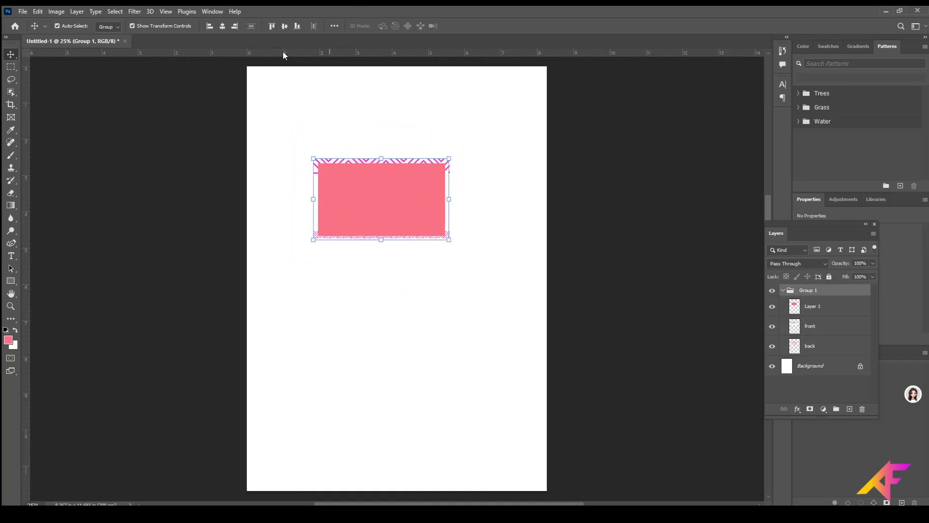
- Set Align To to Canvas and align the card group with the canvas's left and top edges
left_click(334, 26)
left_click(359, 115)
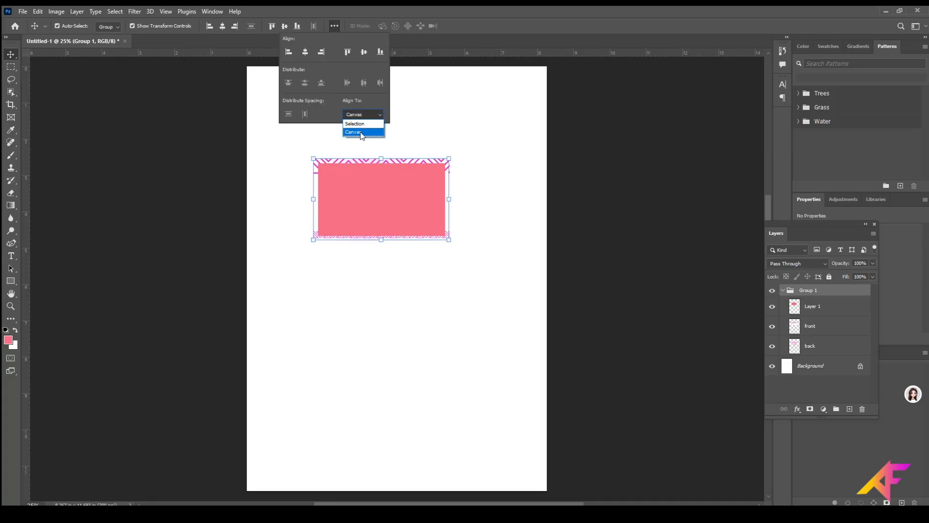
left_click(361, 132)
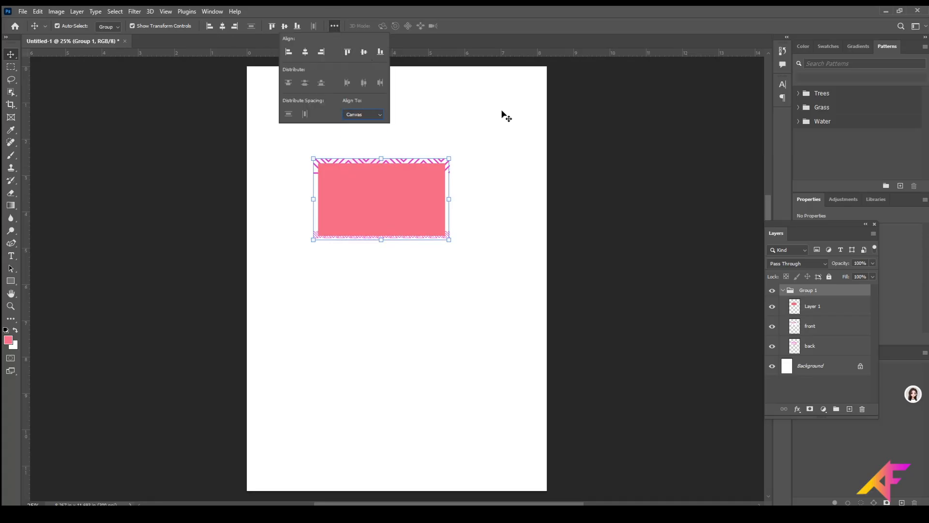
left_click(527, 127)
left_click_drag(380, 201, 360, 193)
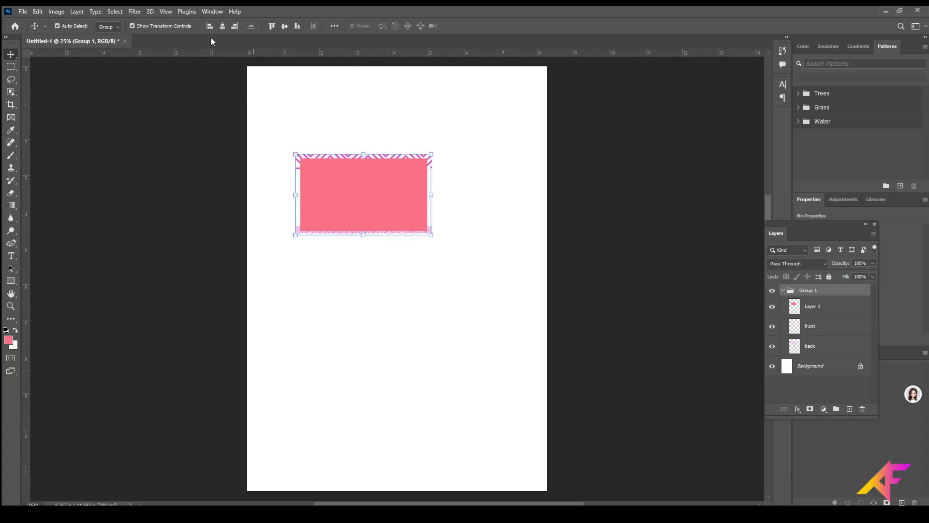
left_click(211, 27)
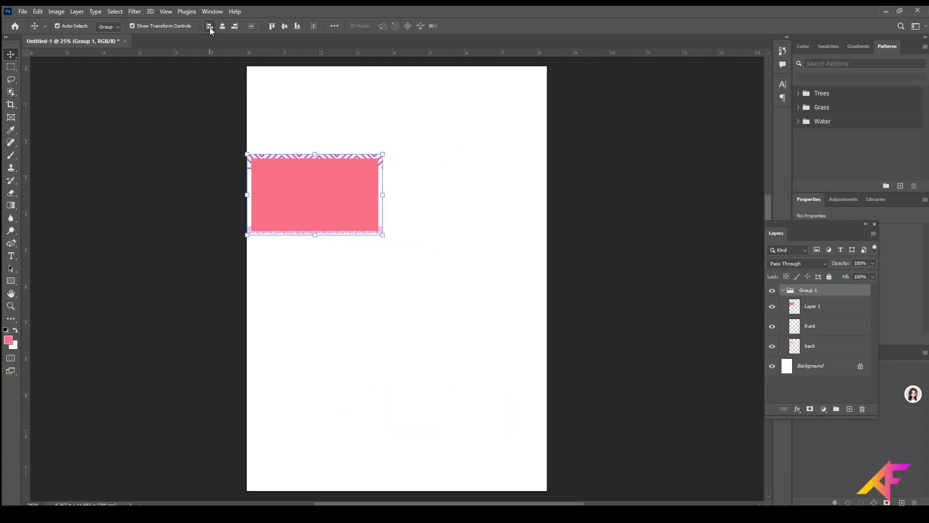
left_click(272, 27)
- Duplicate the card group 3.75 in straight to the right, placing the copy edge to edge with the original
left_click(475, 161)
left_click_drag(466, 202, 195, 97)
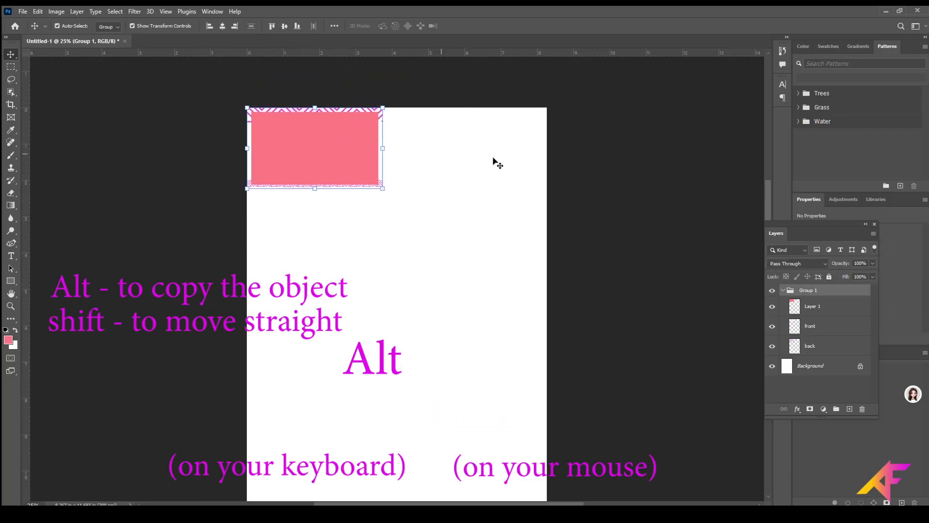
left_click_drag(280, 154, 419, 164)
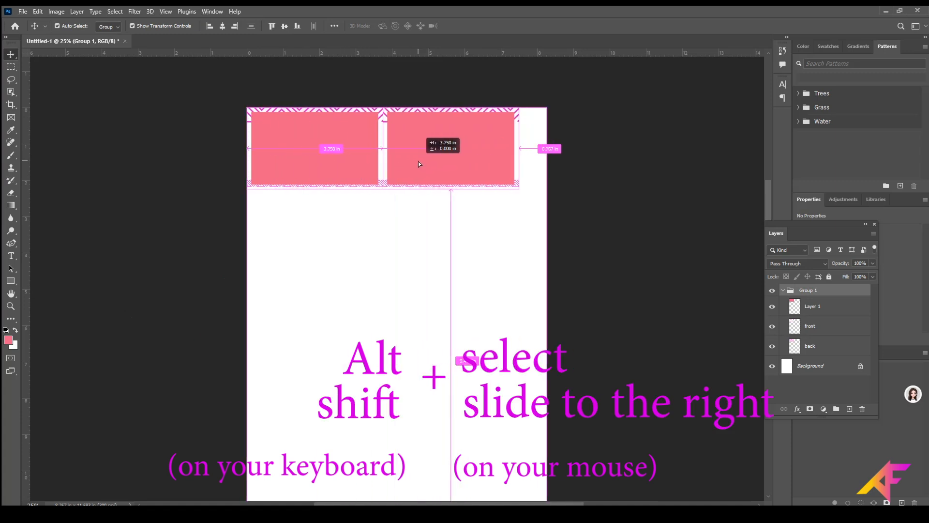
left_click_drag(419, 164, 419, 163)
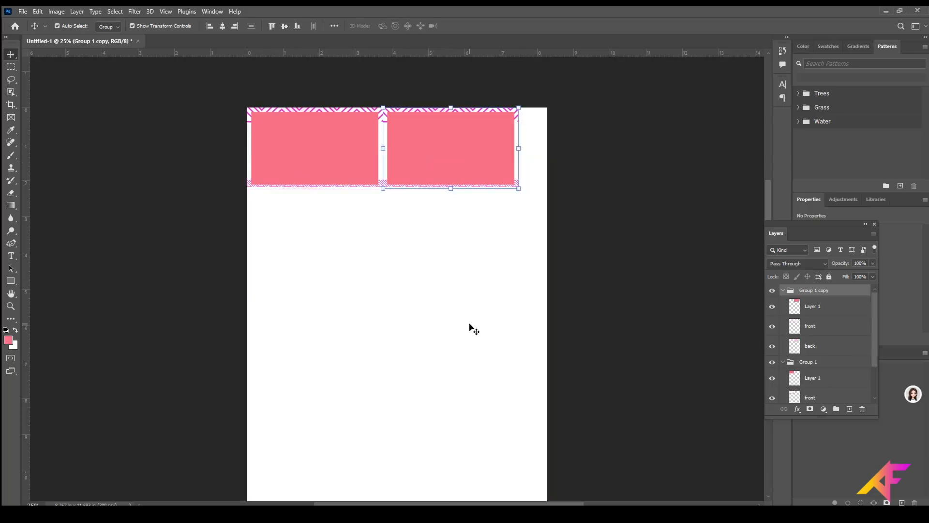
- Duplicate both cards of the top row straight down to form a second row directly beneath it
left_click_drag(516, 327, 207, 222)
left_click_drag(463, 391, 463, 383)
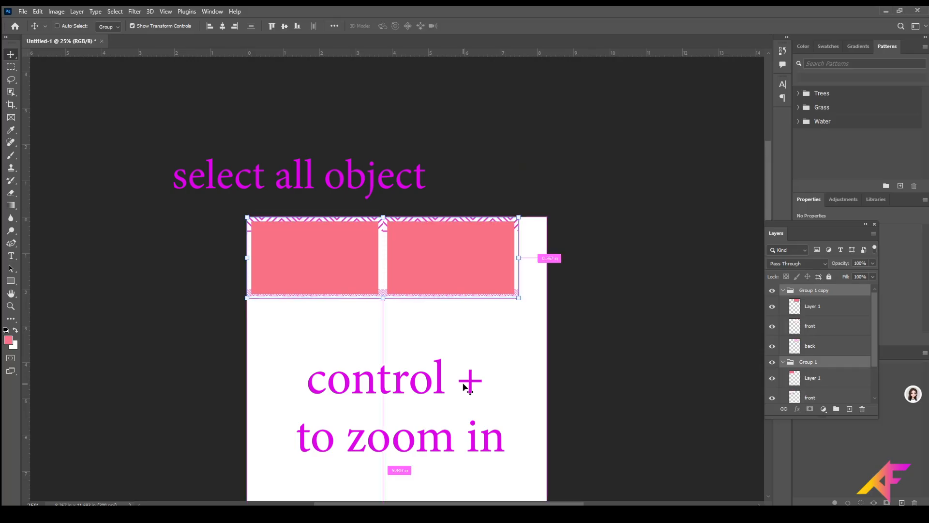
key("ctrl+plus")
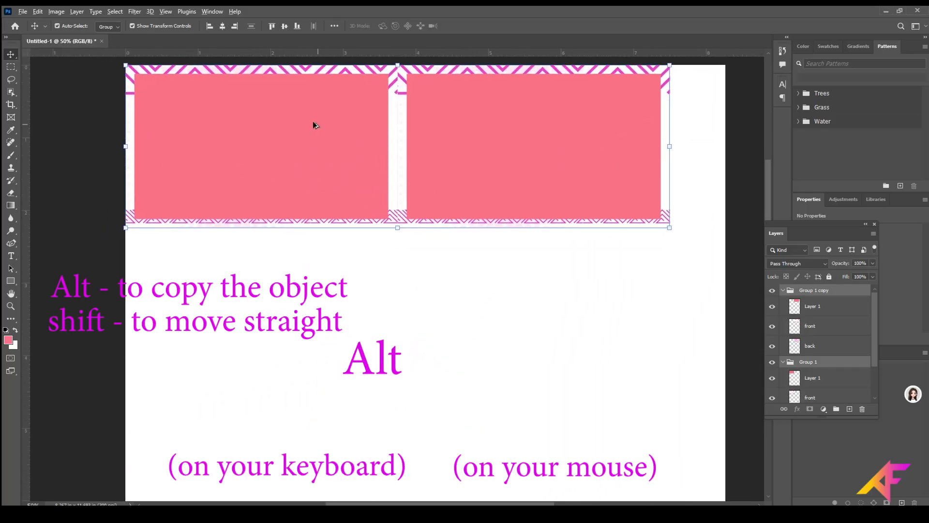
left_click_drag(313, 124, 323, 287)
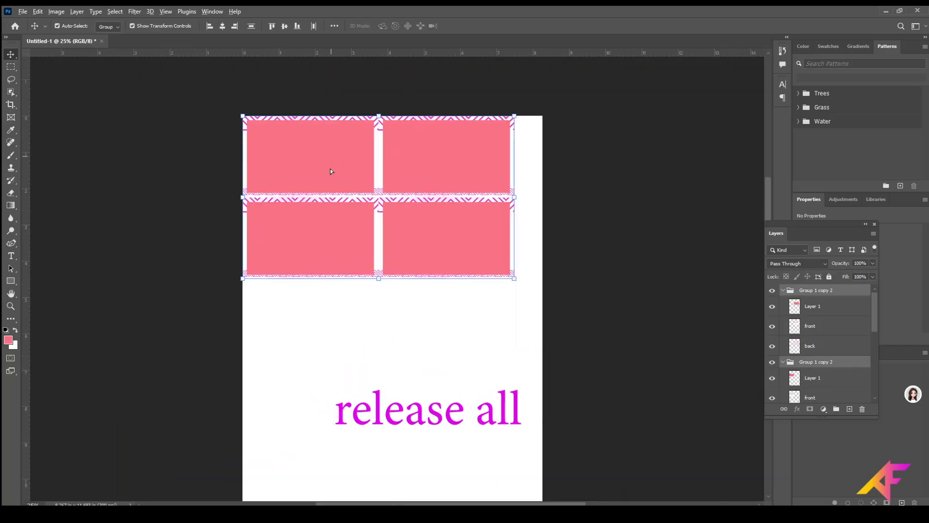
- Duplicate the block of four cards 4.5 in straight down, and select the two cards of the bottom row
left_click_drag(330, 173, 333, 326)
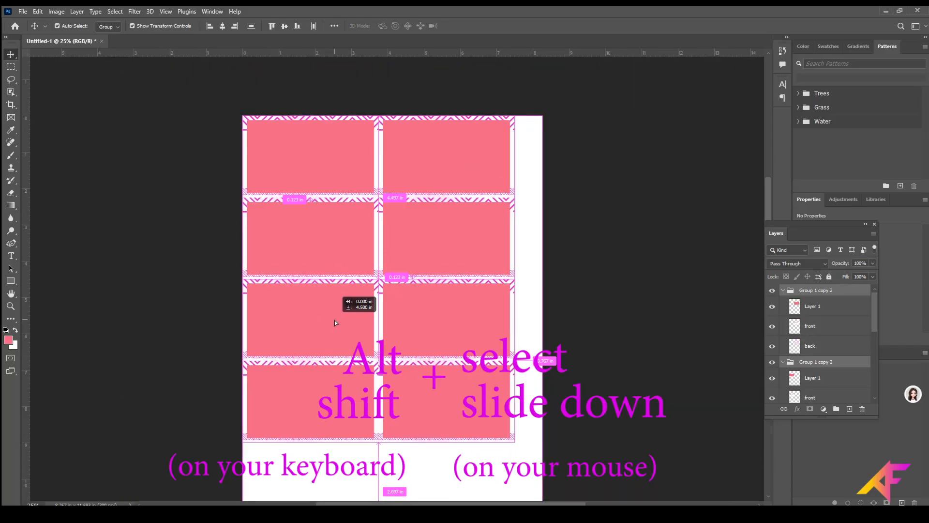
left_click_drag(335, 320, 335, 320)
left_click_drag(456, 319, 237, 195)
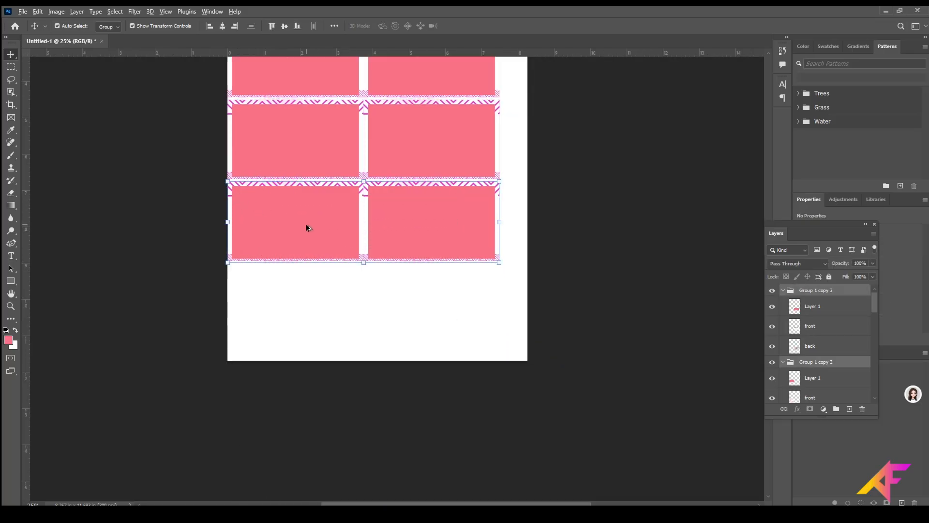
- Duplicate the bottom row of two cards straight down as a fifth row, and combine all ten cards into one group
left_click_drag(313, 219, 315, 299)
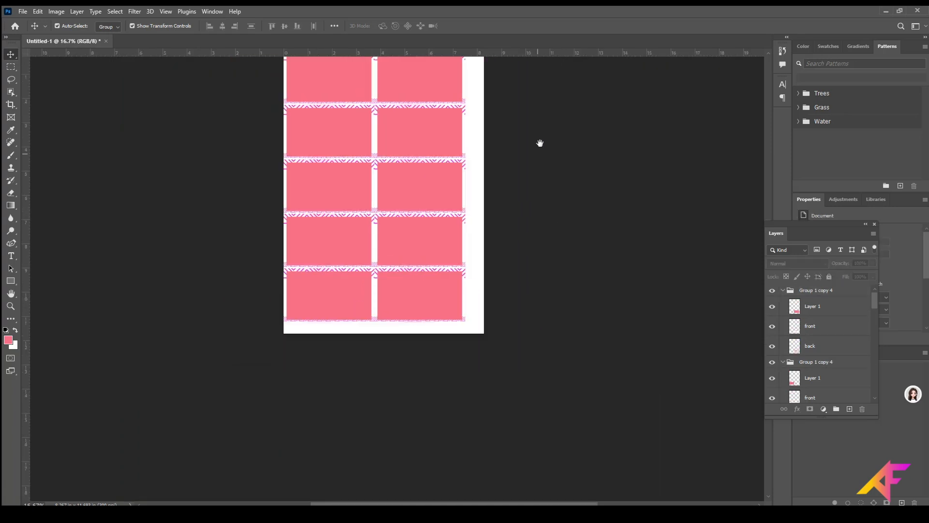
left_click_drag(540, 143, 531, 245)
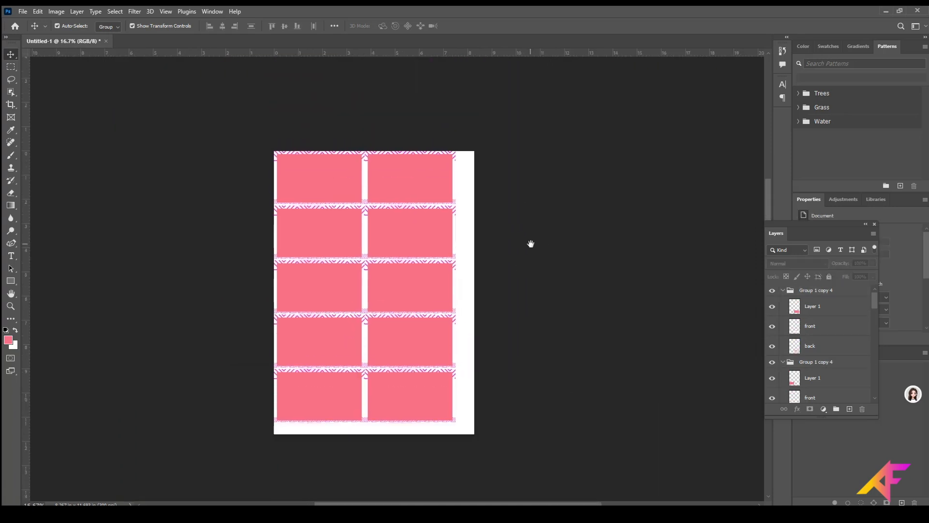
left_click_drag(461, 450, 267, 119)
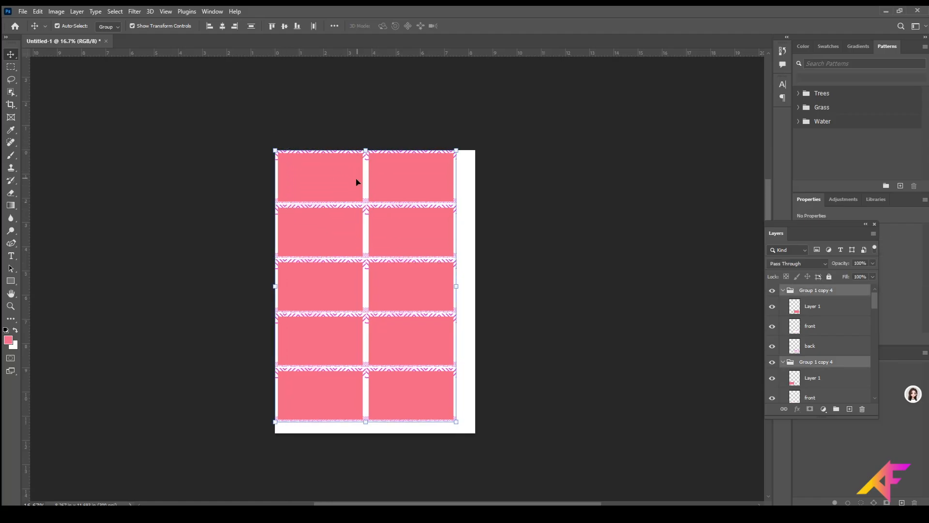
key("ctrl+g")
key("ctrl+g")
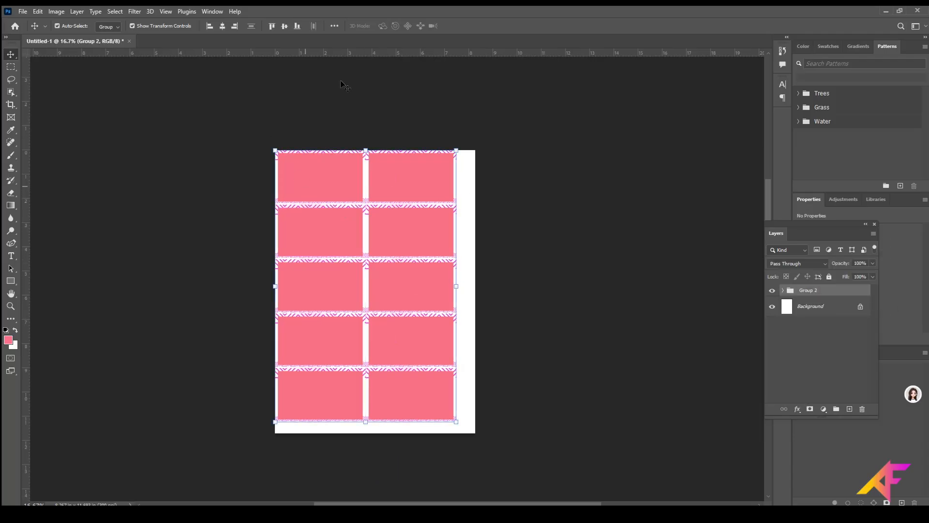
- Centre the group of ten cards horizontally and vertically on the canvas
left_click(224, 27)
left_click(284, 27)
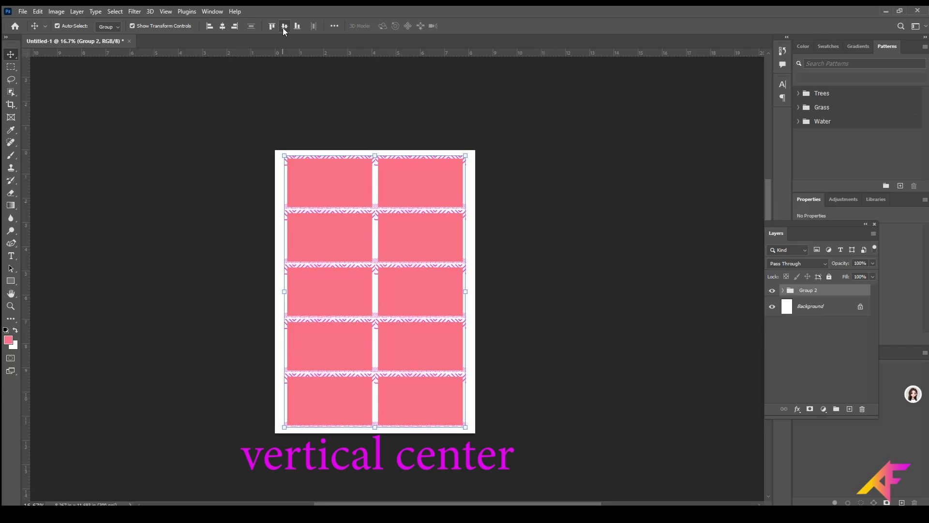
left_click(602, 299)
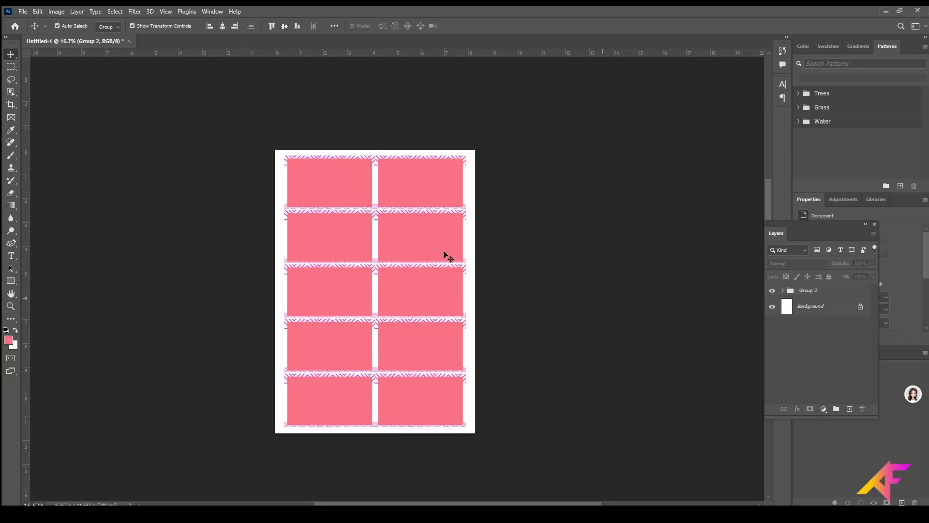
left_click(343, 179)
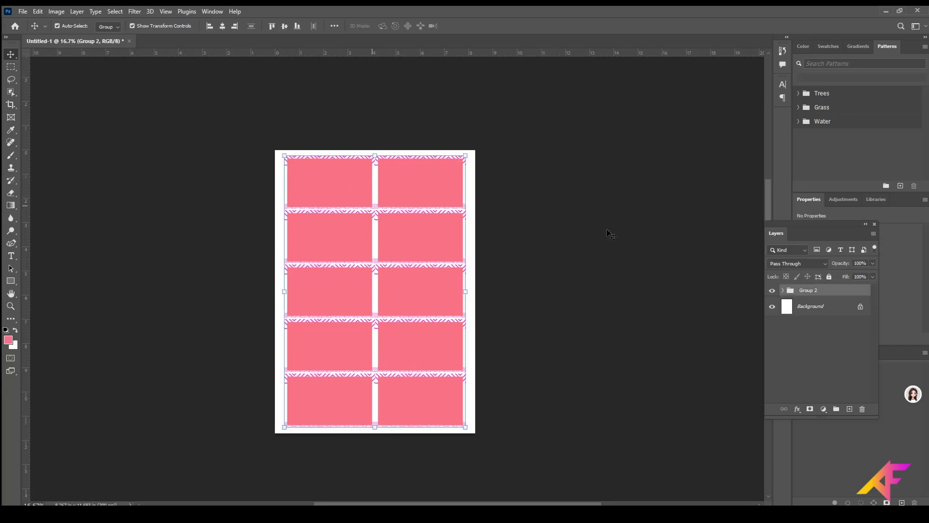
- Add a vertical and a horizontal guide along the left and top edges of the top-left card's trim box
left_click_drag(294, 140, 400, 215)
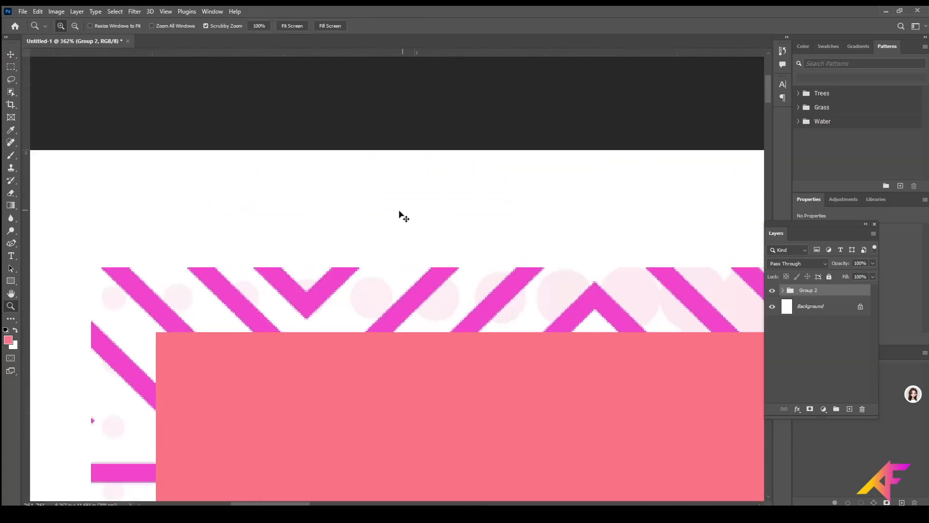
key("v")
scroll(233, 376, "down", 3)
left_click_drag(24, 223, 172, 221)
left_click_drag(205, 51, 201, 170)
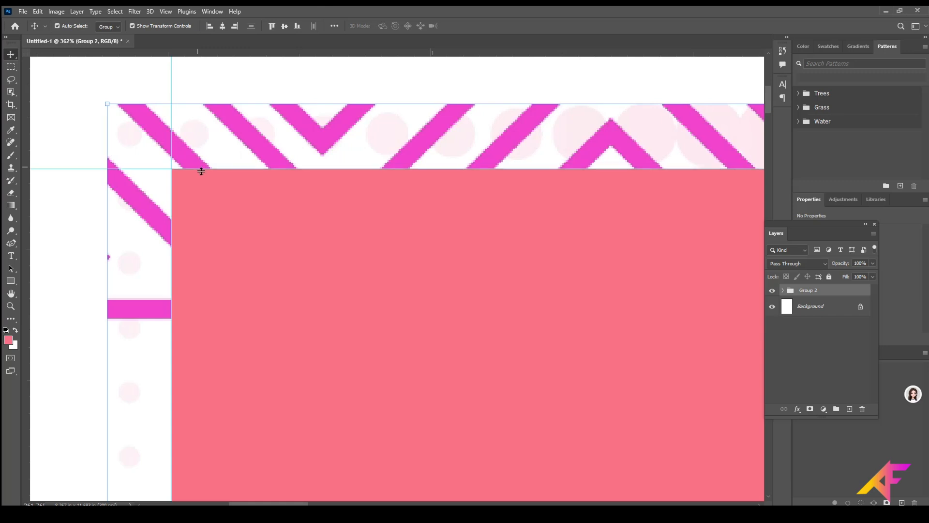
left_click(83, 335)
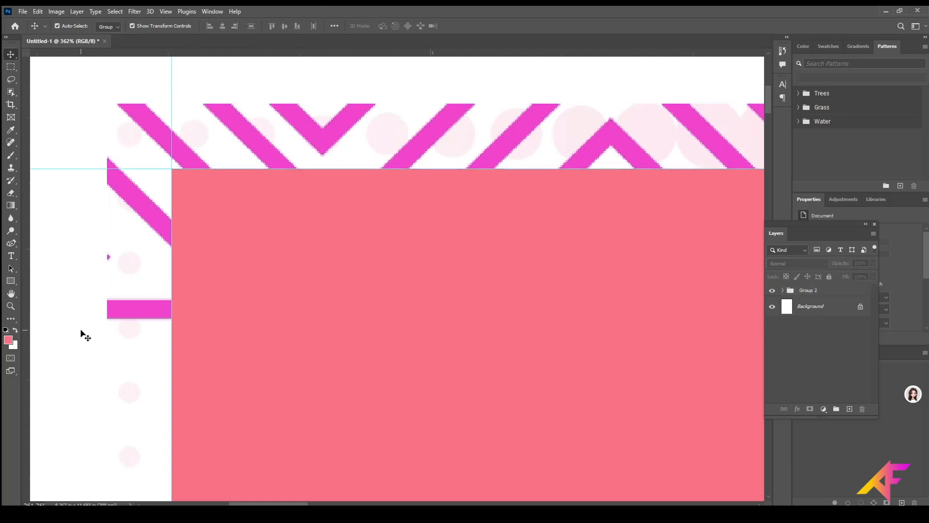
- Add a vertical guide along the left edge of the right-hand column's trim boxes
key("ctrl+minus")
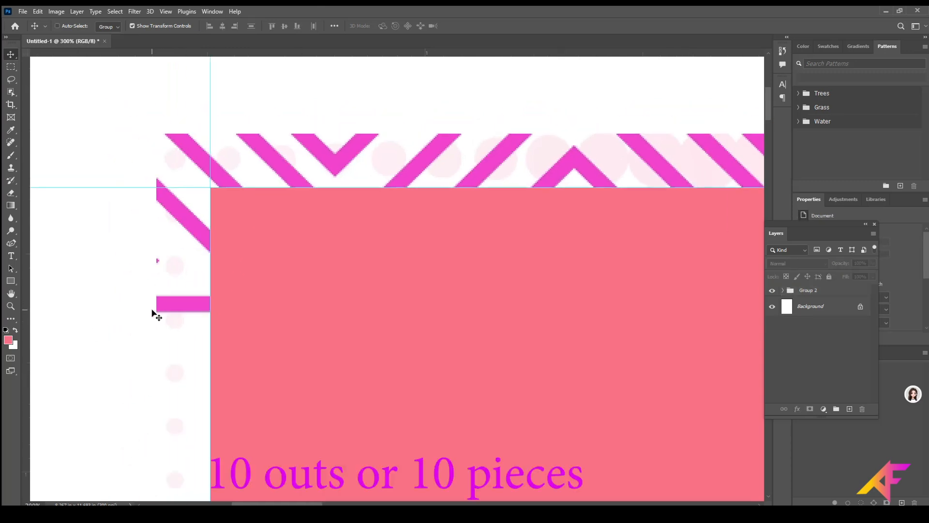
key("ctrl+0")
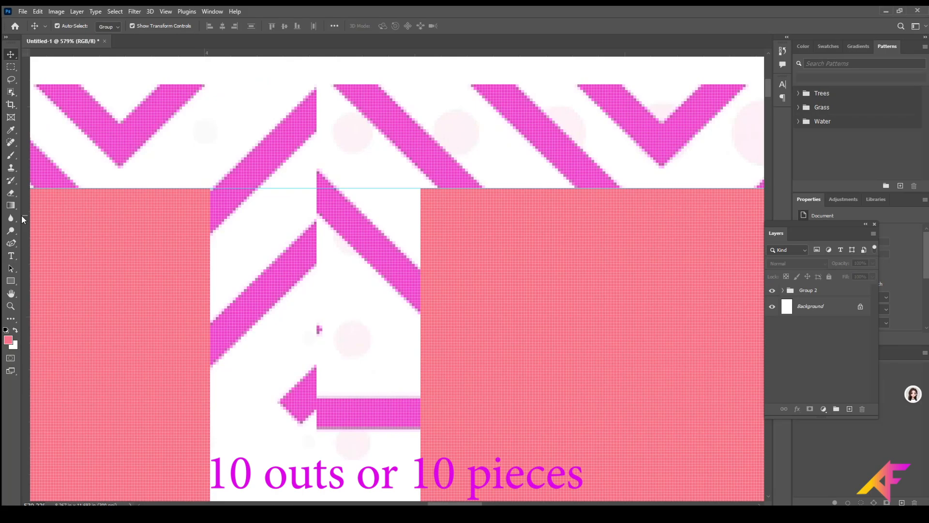
left_click_drag(25, 214, 420, 231)
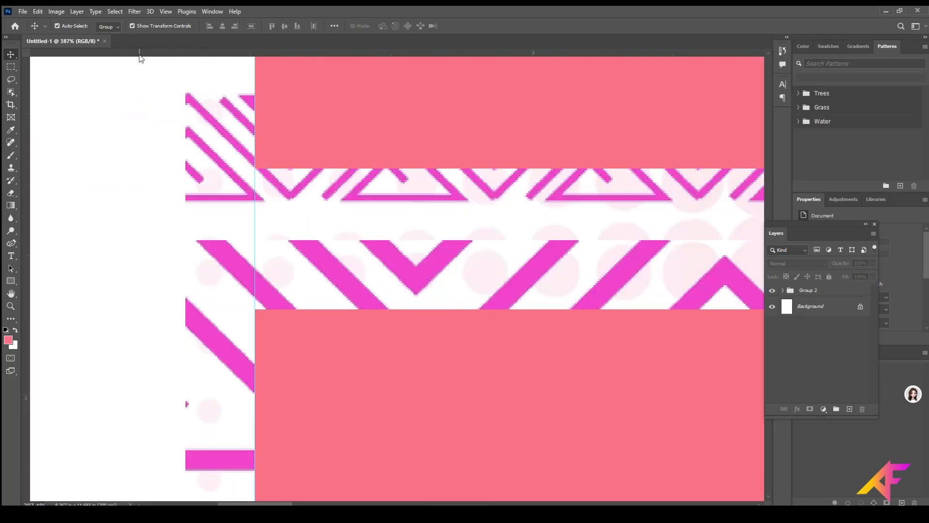
- Add horizontal guides along both trim edges facing the gap between two card rows, and along the bottom row's lower trim edge
left_click_drag(141, 54, 268, 168)
left_click_drag(127, 64, 249, 310)
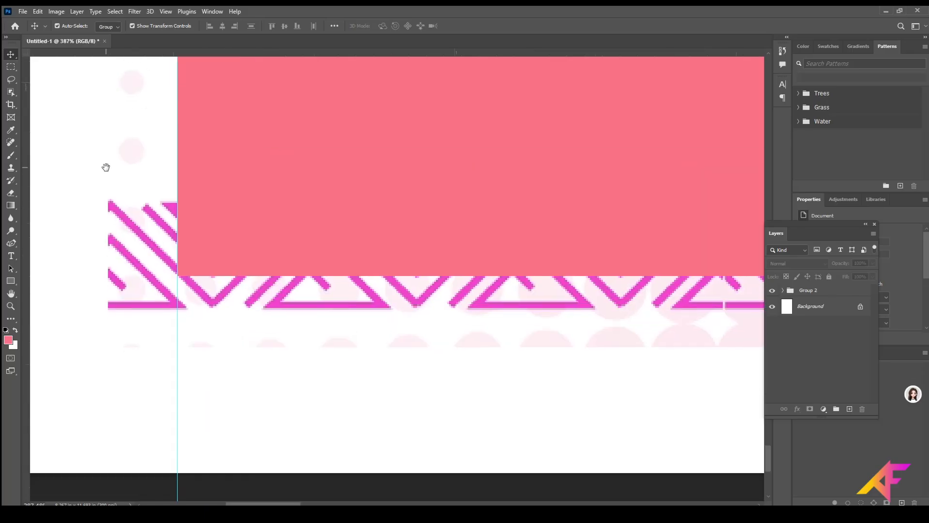
left_click_drag(146, 53, 194, 278)
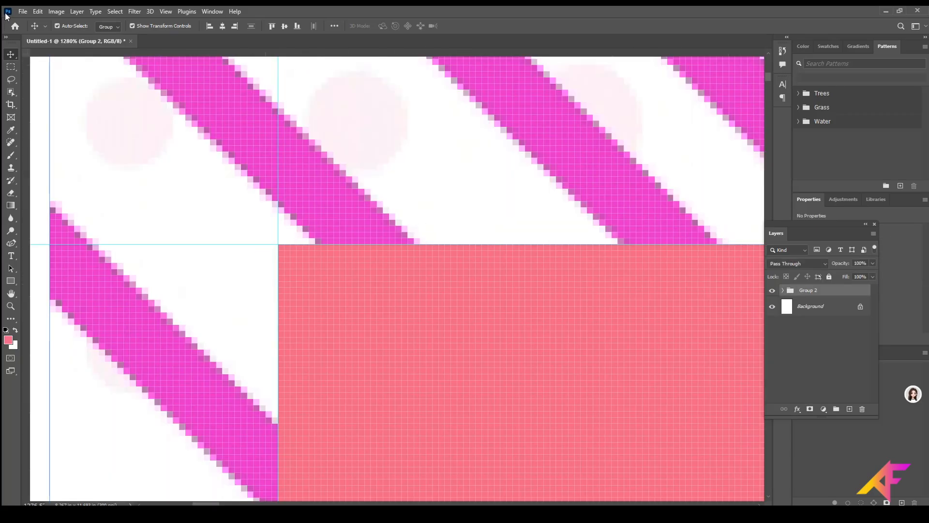
- On a new layer, select a single-pixel column just outside the left column's left trim guide, and fill it with black (000000)
left_click(11, 67)
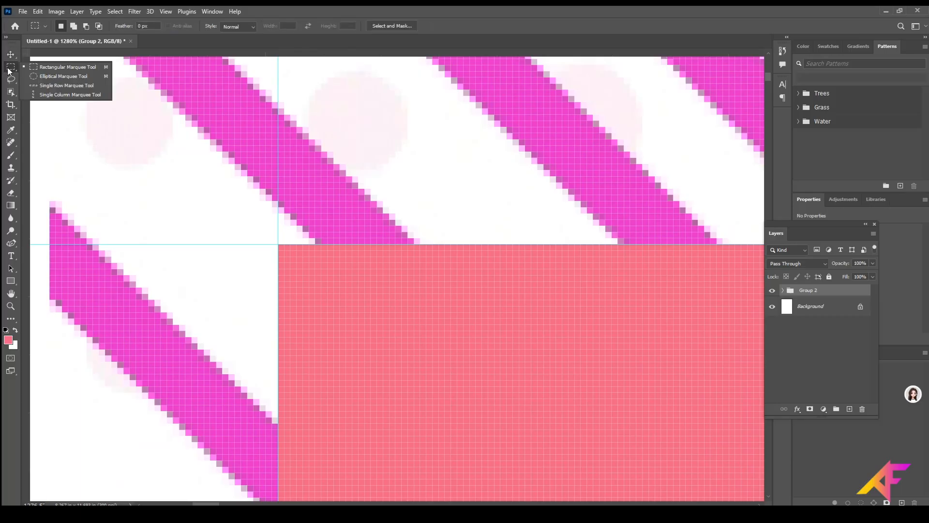
left_click(53, 95)
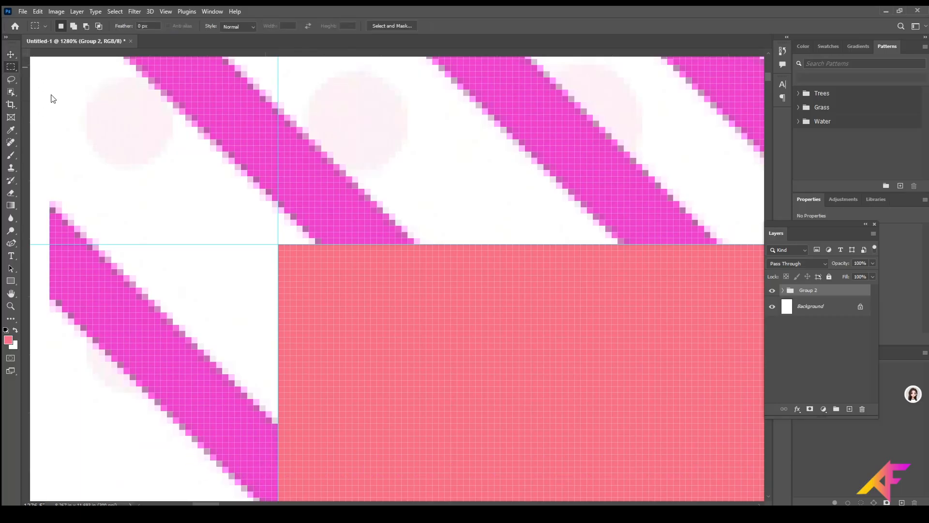
left_click(283, 248)
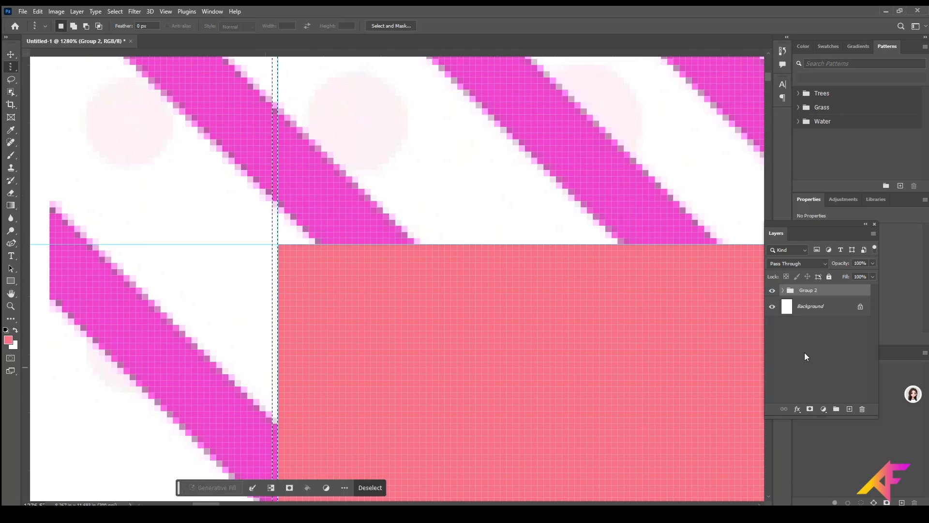
left_click(849, 409)
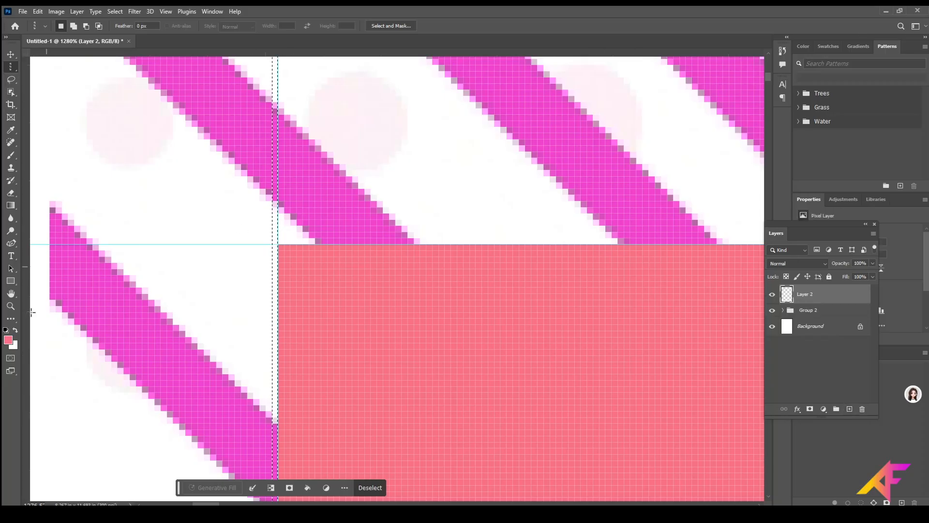
left_click(9, 341)
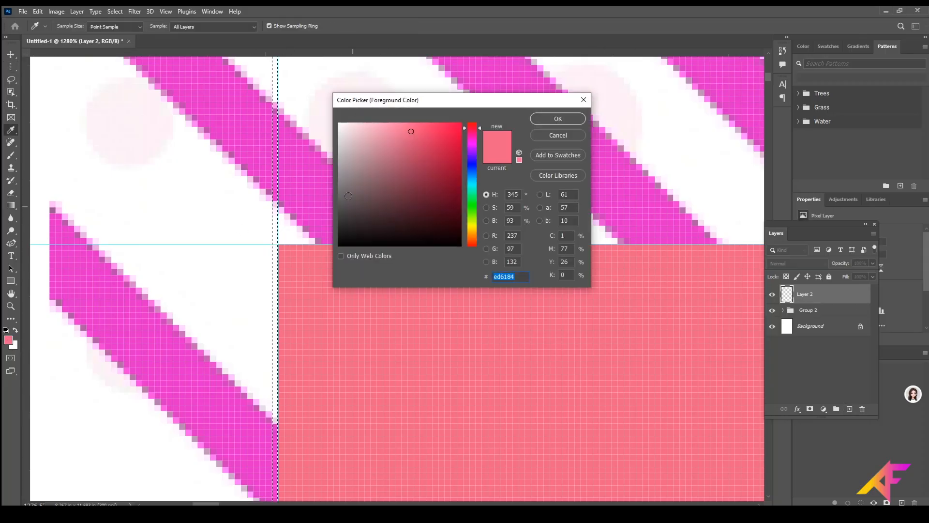
left_click_drag(368, 185, 526, 307)
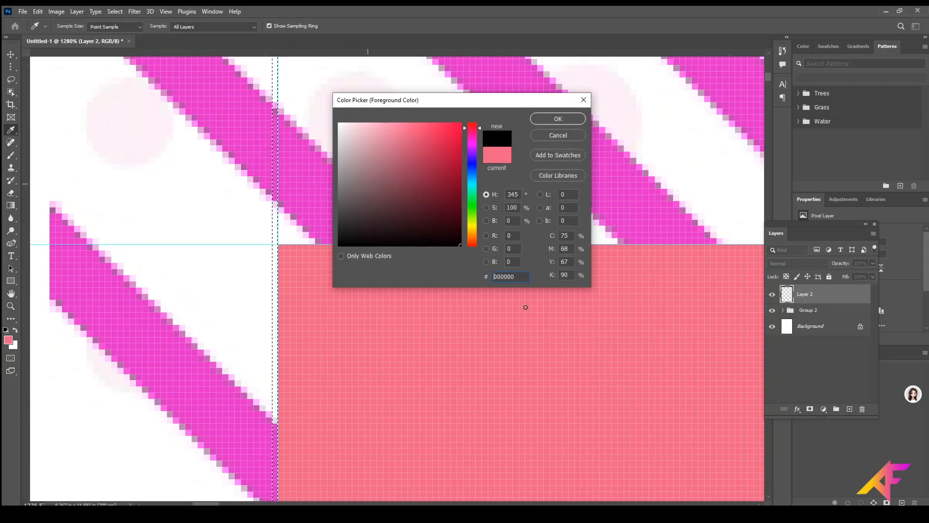
left_click(563, 117)
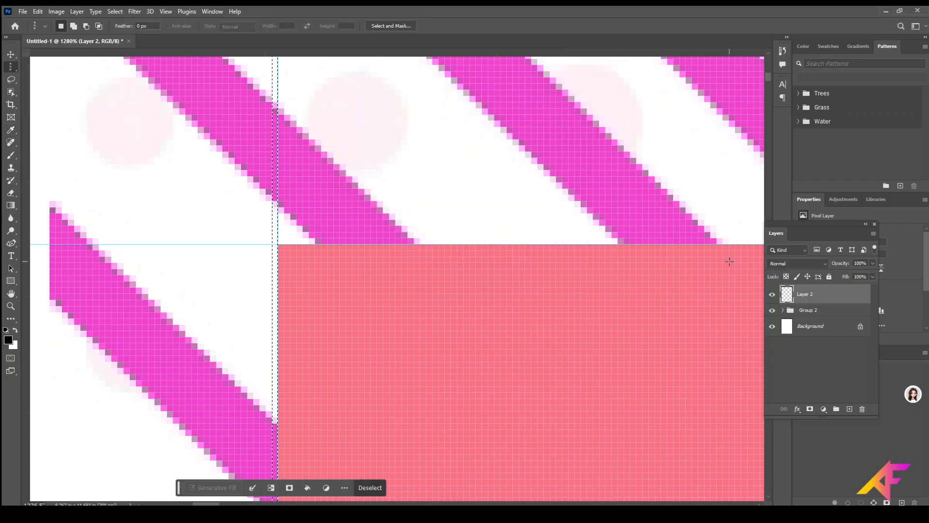
key("alt+BackSpace")
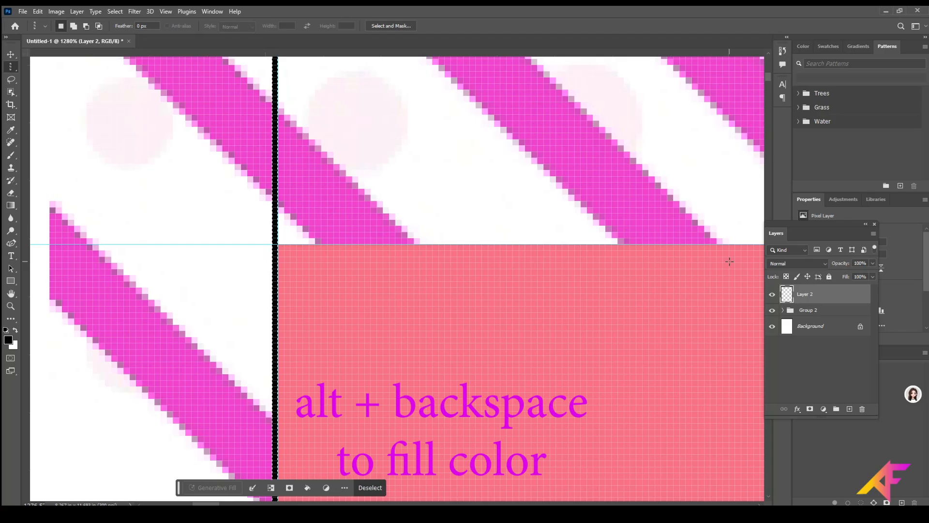
key("ctrl+d")
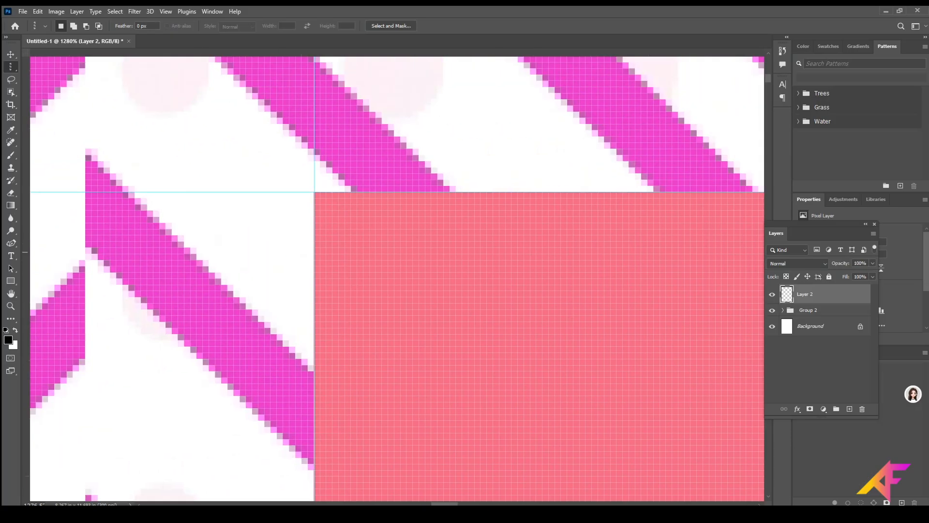
- Fill single-pixel columns with black just outside the remaining vertical trim edges of both card columns, and clear the selection
left_click_drag(130, 272, 540, 254)
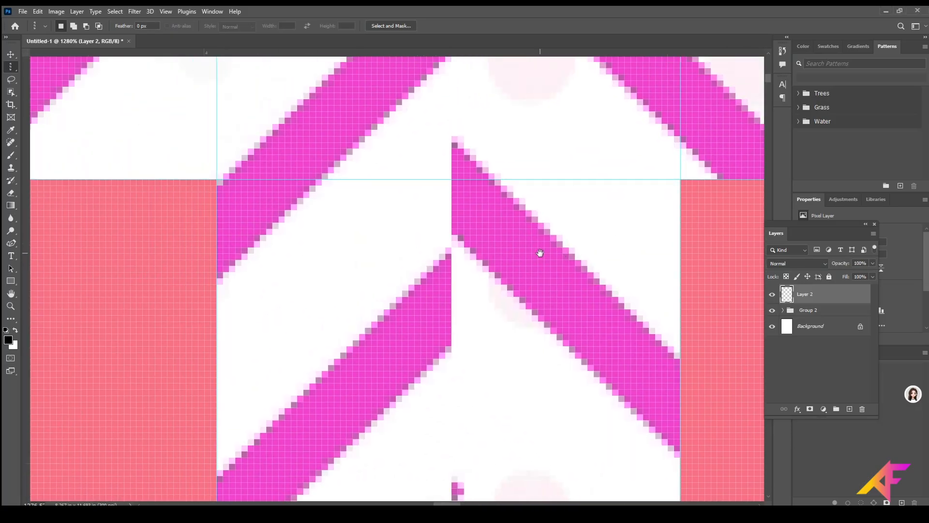
left_click(216, 203)
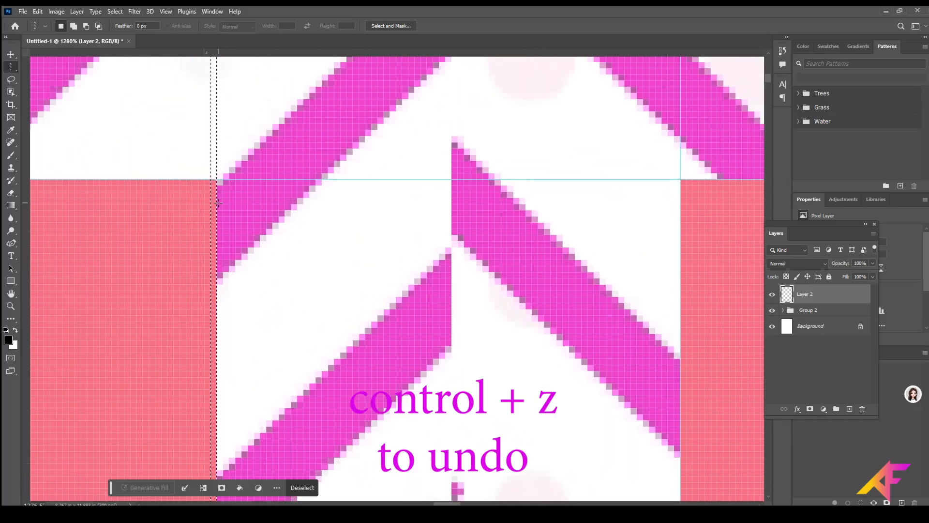
key("ctrl+z")
left_click(221, 203)
key("ctrl+z")
left_click(221, 204)
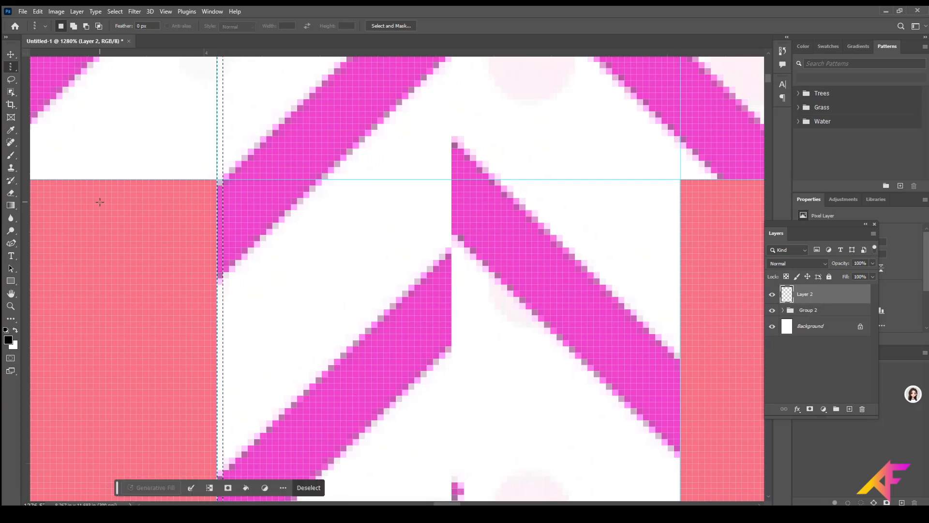
key("alt+BackSpace")
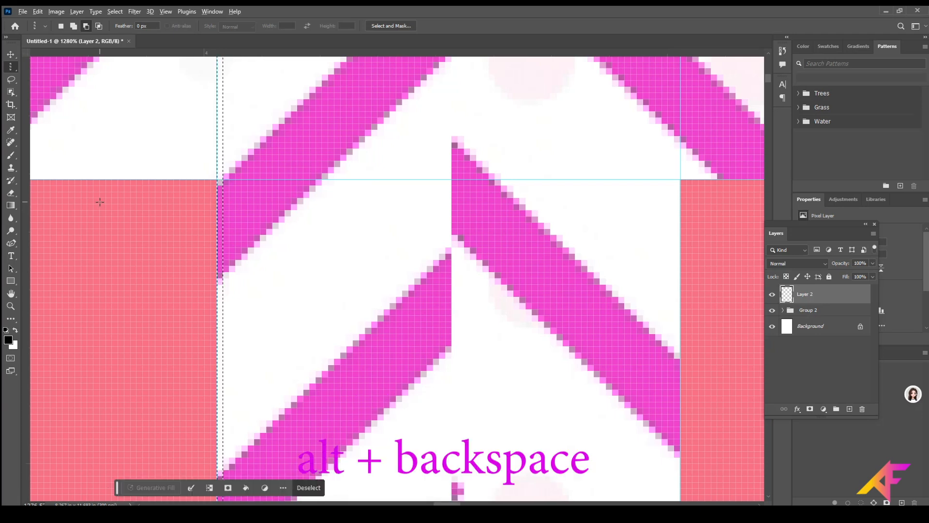
key("alt+BackSpace")
left_click_drag(570, 266, 293, 282)
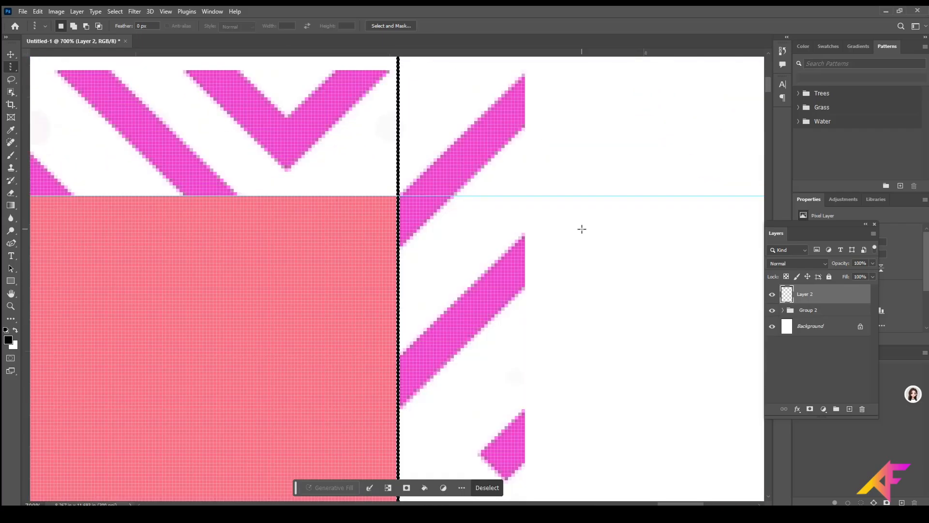
key("ctrl+d")
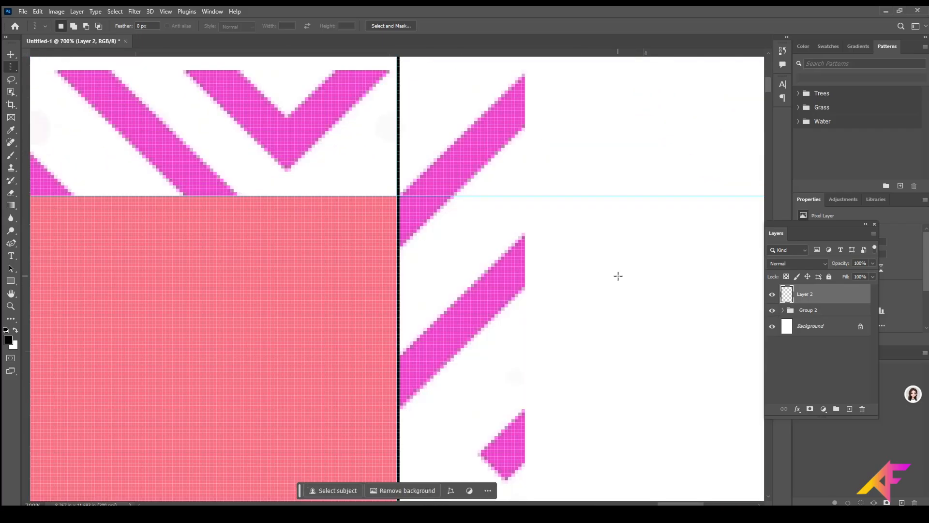
- With the Single Row Marquee, fill a one-pixel row with black just above the top row's upper trim guide, and clear the selection
right_click(11, 67)
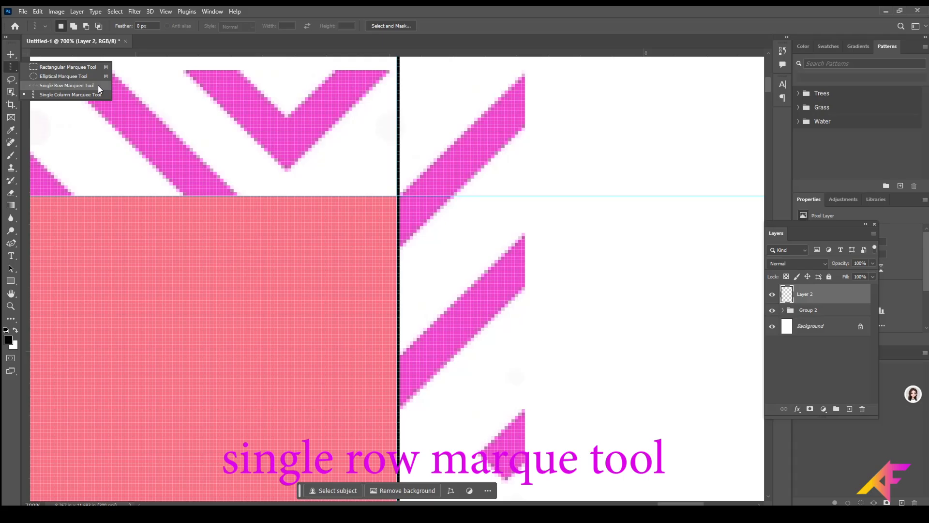
left_click(68, 85)
key("ctrl+plus")
key("ctrl+plus")
key("ctrl+plus")
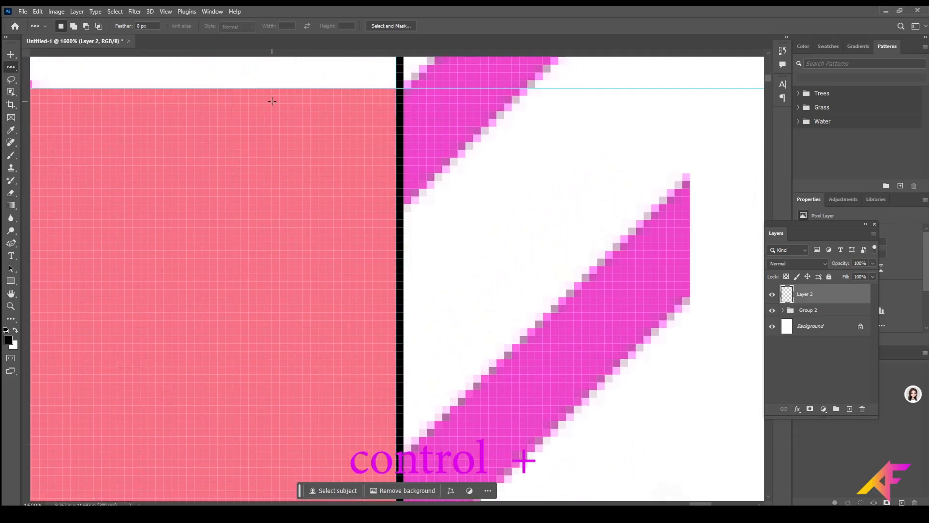
left_click_drag(270, 97, 272, 154)
left_click(310, 140)
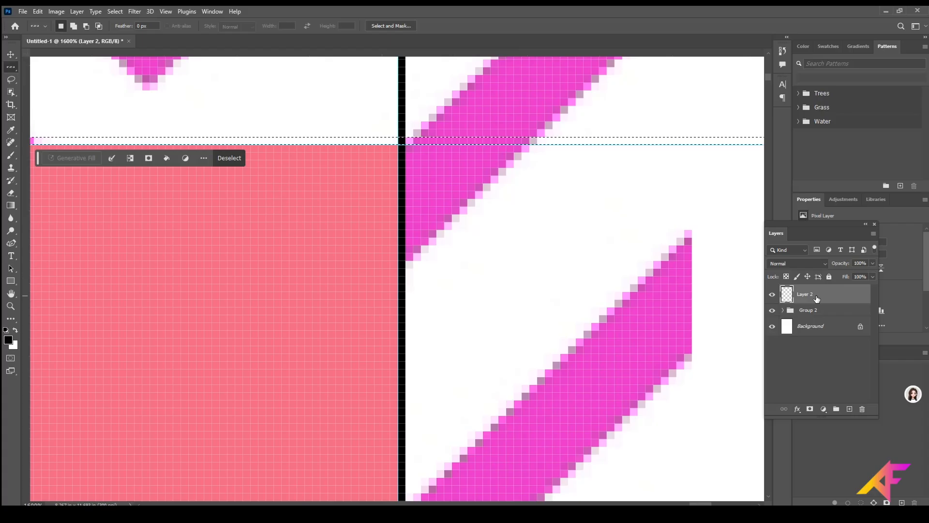
key("alt+BackSpace")
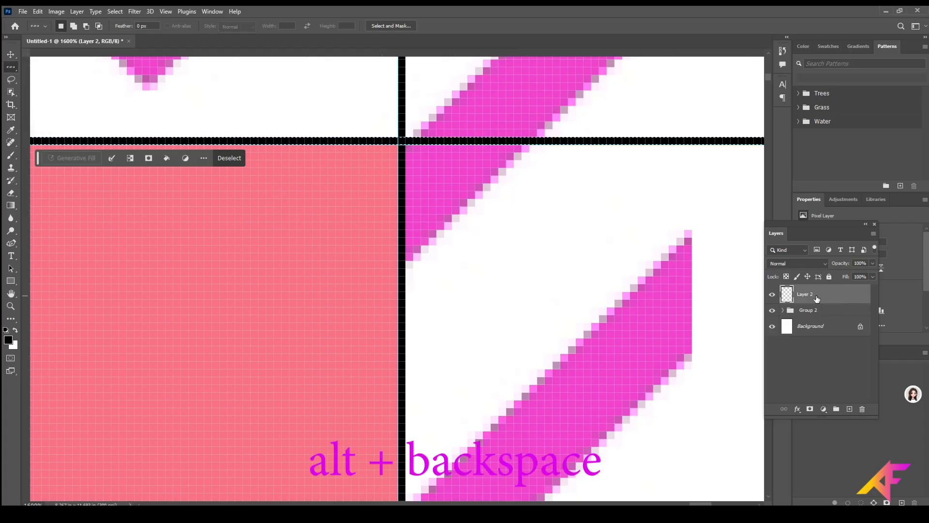
key("ctrl+d")
key("ctrl+minus")
key("ctrl+minus")
key("ctrl+minus")
key("ctrl+minus")
key("ctrl+minus")
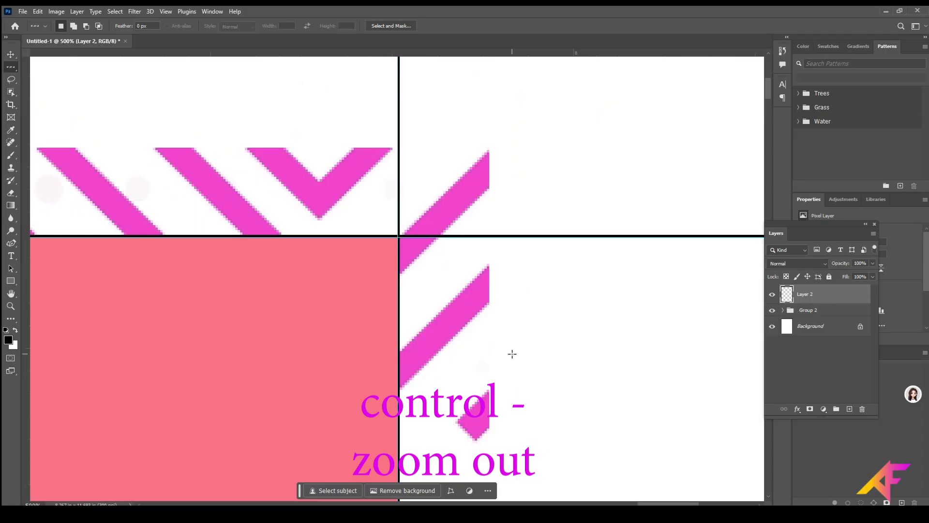
- Fill a one-pixel row with black just below the top card row's lower trim guide, and clear the selection
key("ctrl+minus")
left_click_drag(497, 296, 610, 436)
key("ctrl+plus")
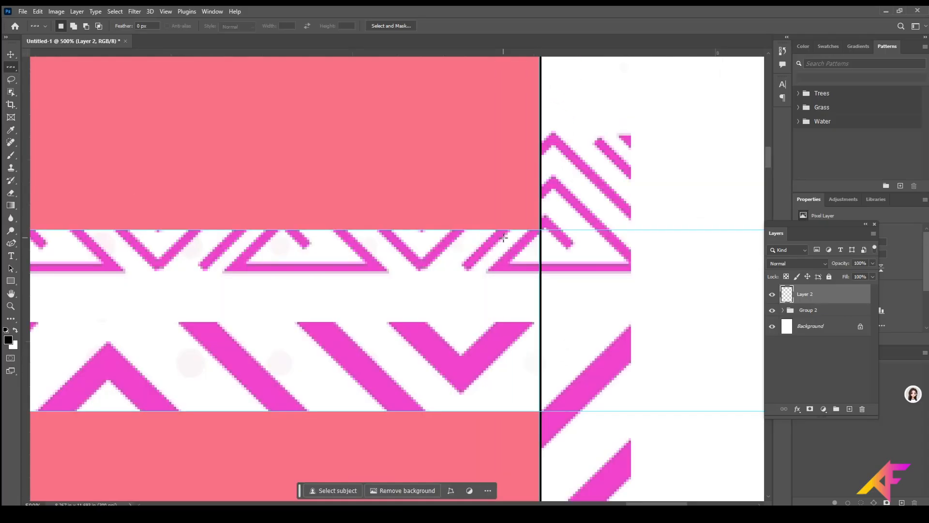
key("ctrl+plus")
key("ctrl+plus")
key("ctrl+plus")
key("ctrl+plus")
key("ctrl+plus")
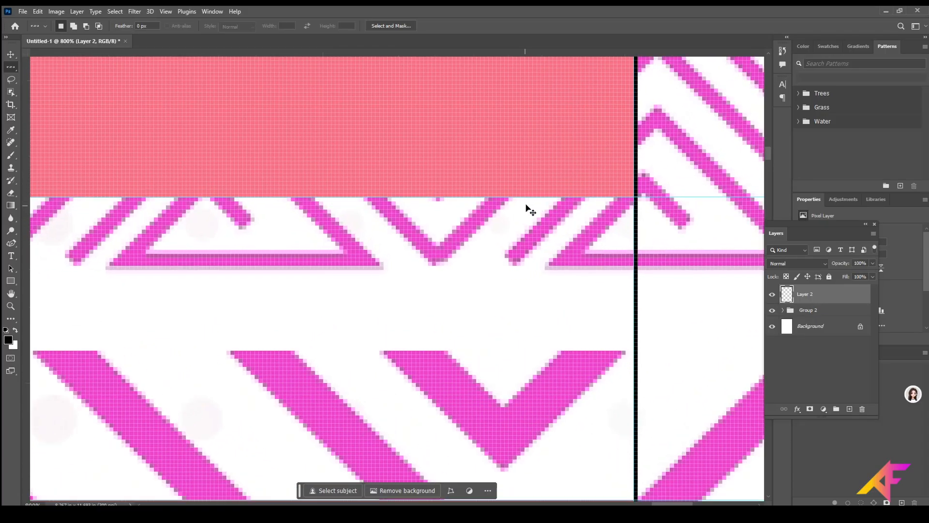
left_click(555, 165)
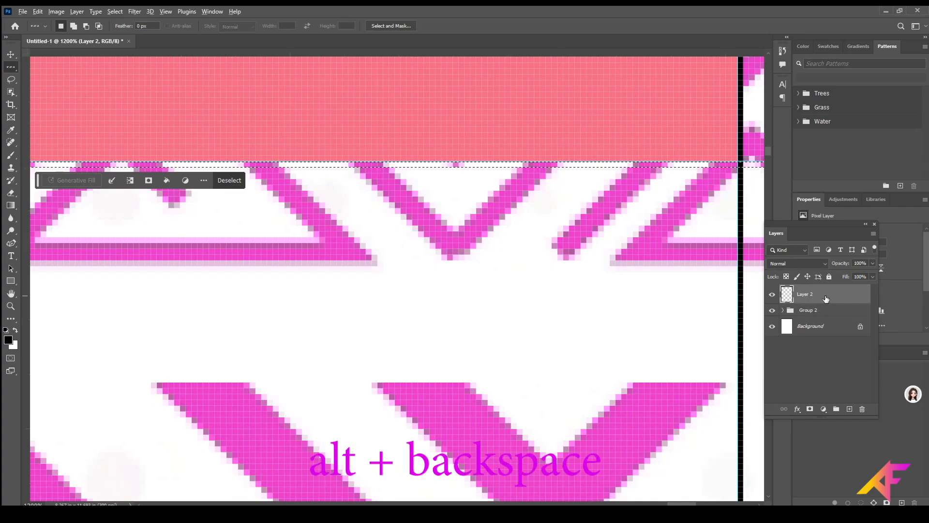
key("alt+BackSpace")
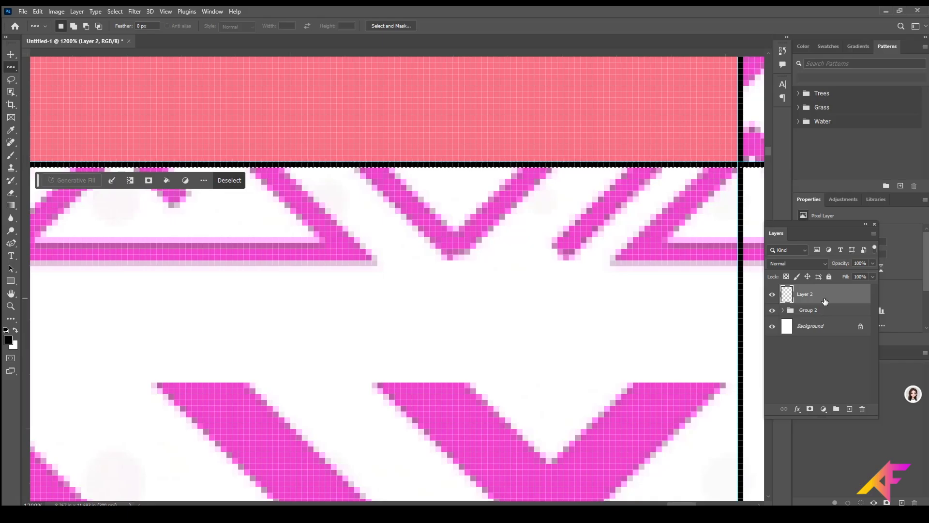
key("ctrl+d")
- Fill a one-pixel row with black just above the second card row's upper trim guide
left_click_drag(552, 300, 515, 77)
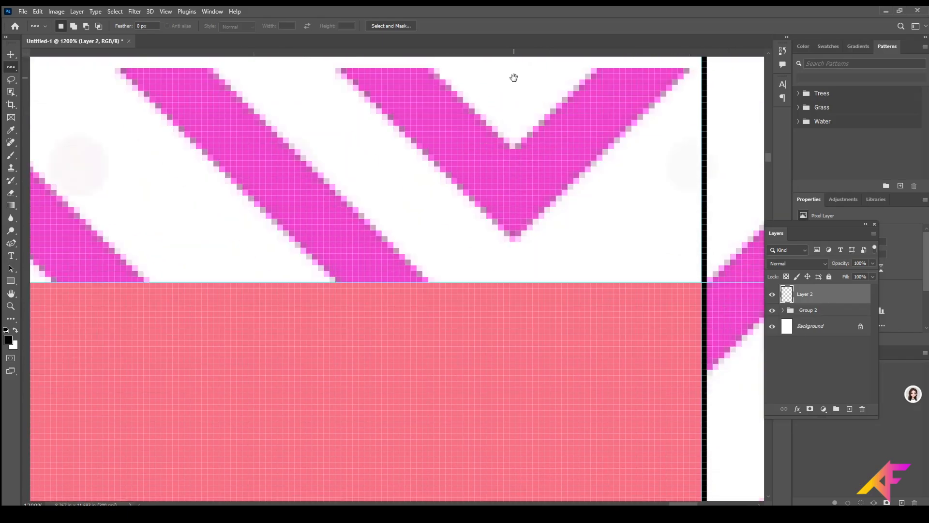
left_click(465, 278)
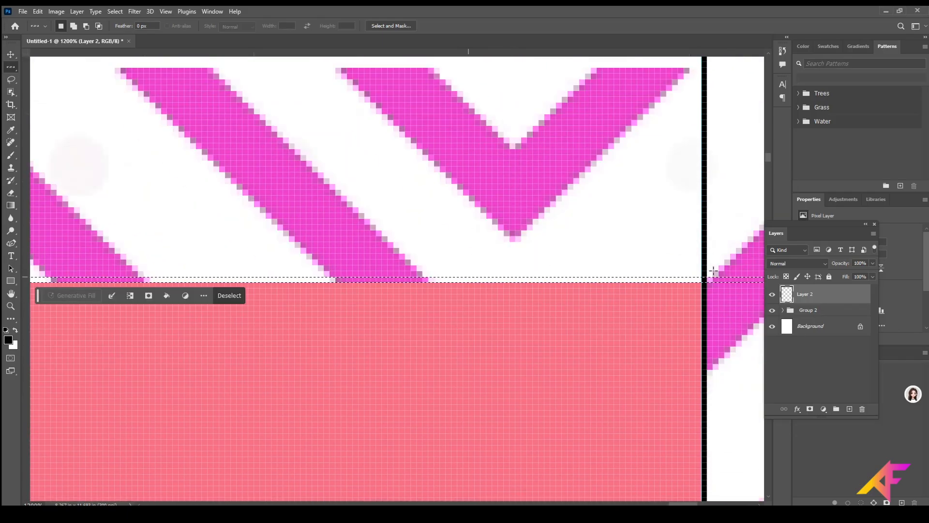
key("alt+BackSpace")
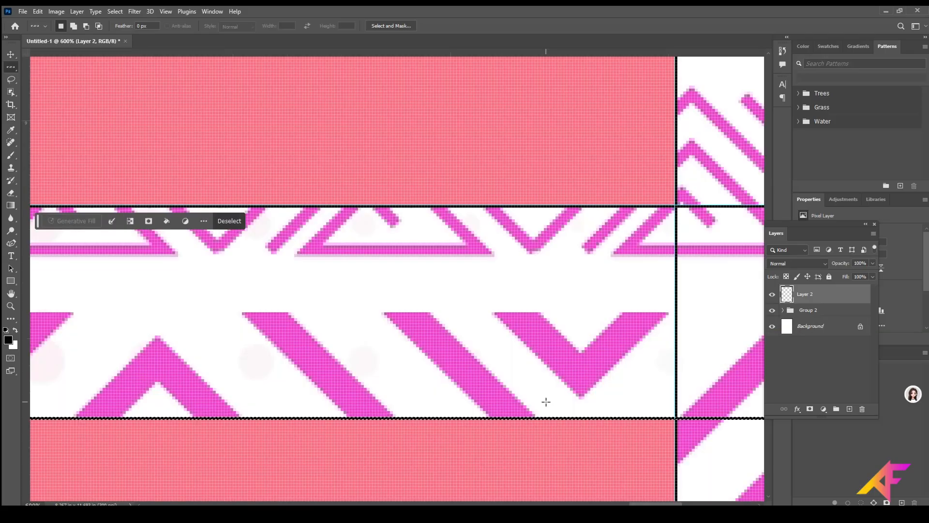
- Fill a one-pixel row with black just below the bottom card row's lower trim guide
left_click_drag(510, 451, 540, 89)
left_click_drag(477, 412, 446, 3)
left_click_drag(476, 387, 524, 108)
left_click_drag(517, 147, 506, 227)
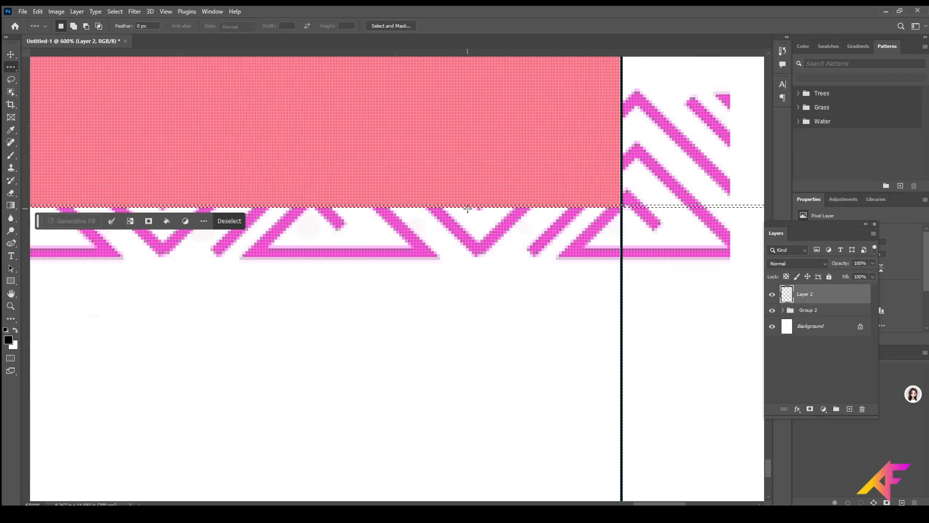
key("ctrl+d")
scroll(468, 209, "up", 4)
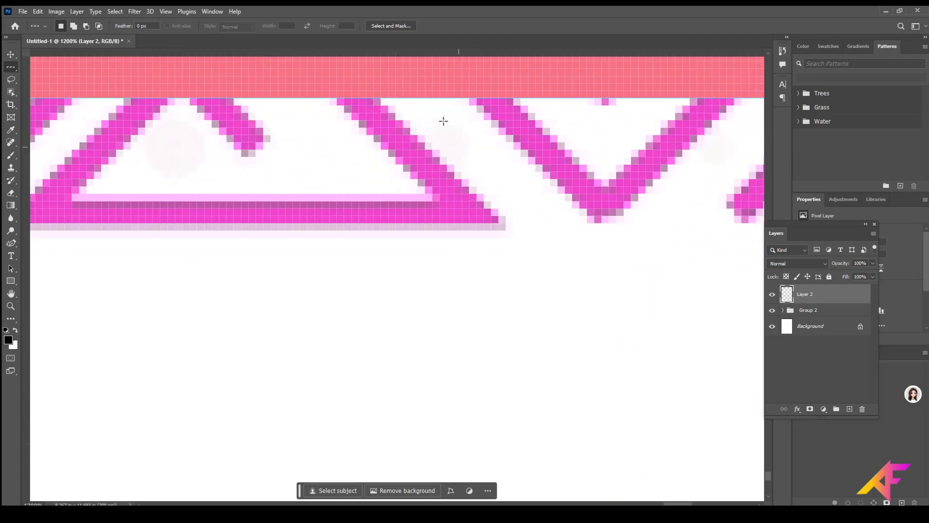
left_click(441, 94)
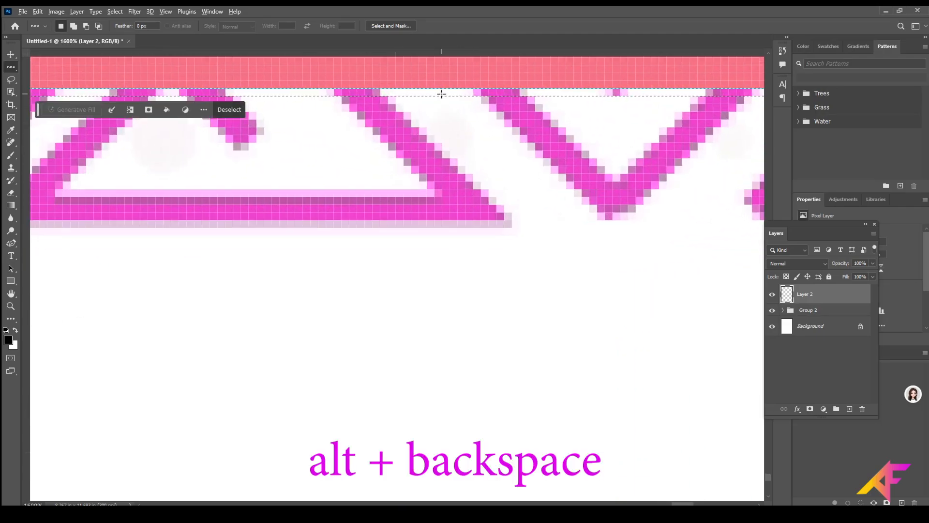
key("alt+BackSpace")
key("ctrl+0")
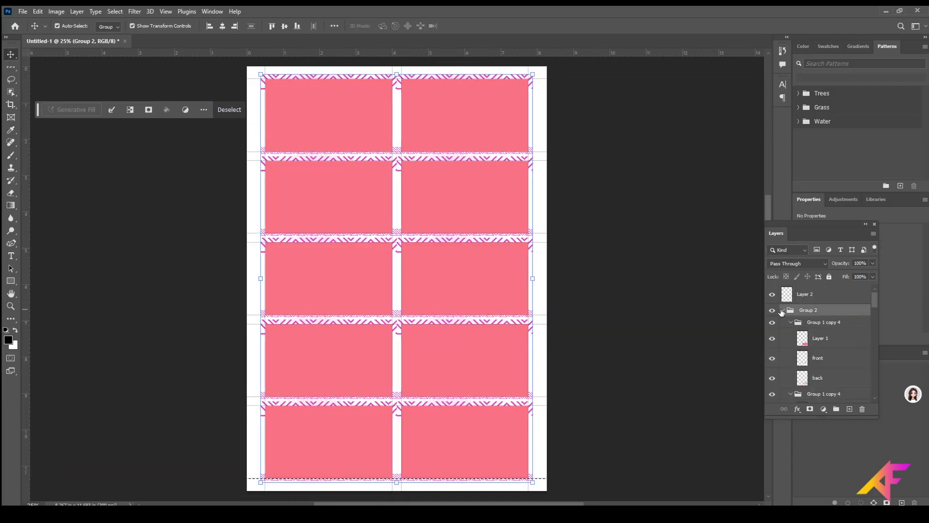
- Collapse Group 2, which holds all ten cards, and ungroup it
left_click(781, 310)
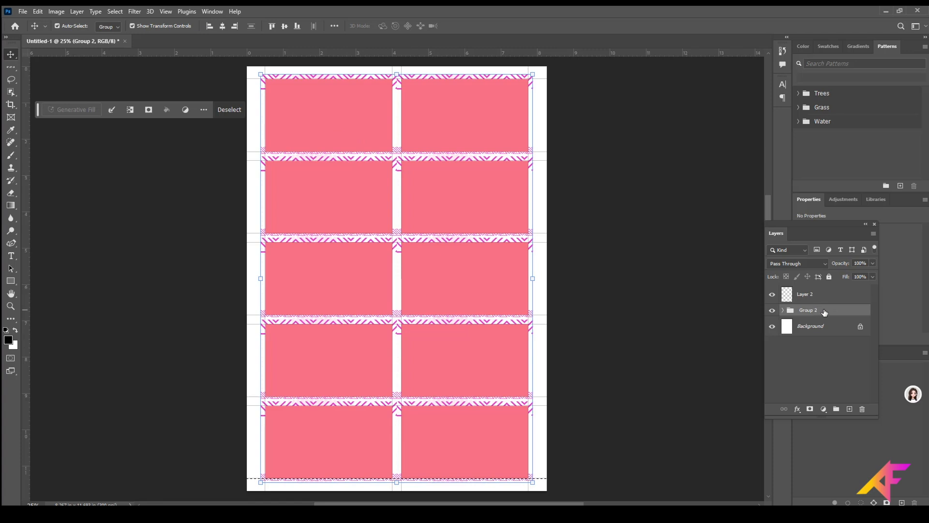
key("ctrl+shift+g")
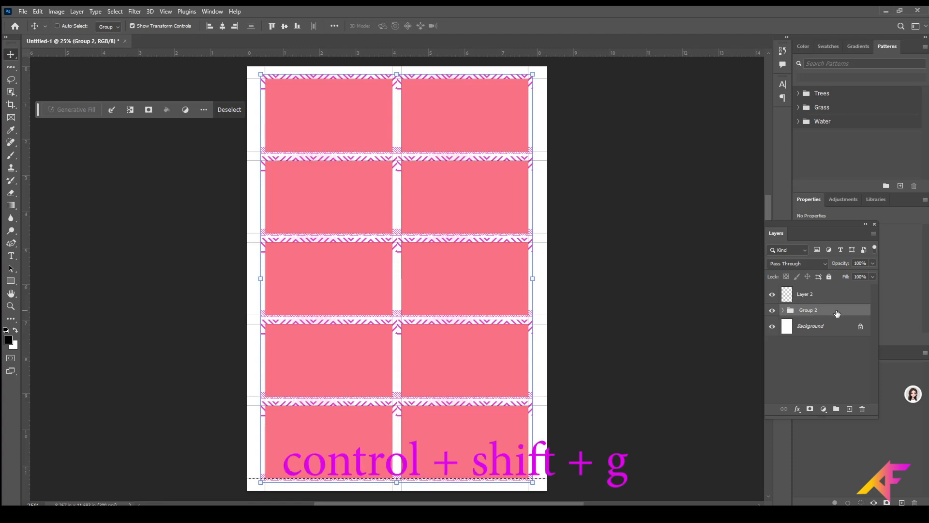
key("ctrl+shift+g")
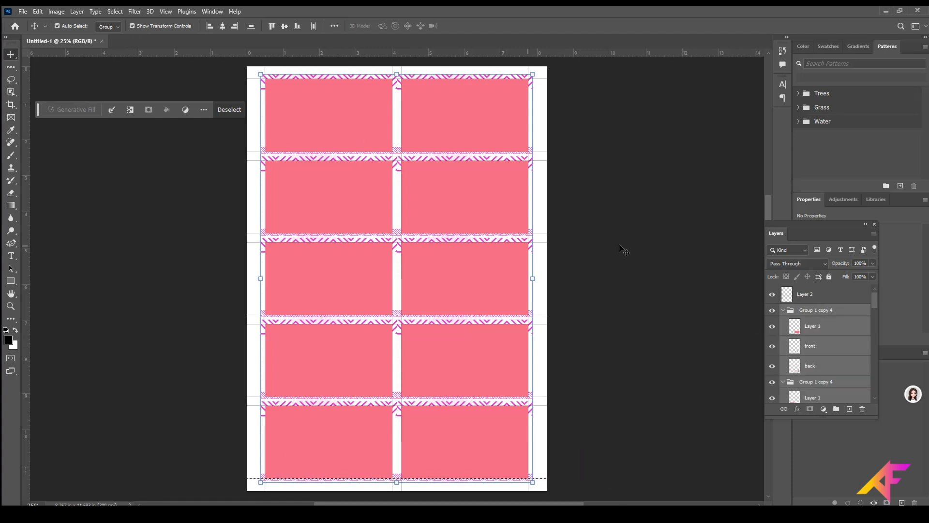
left_click(334, 122)
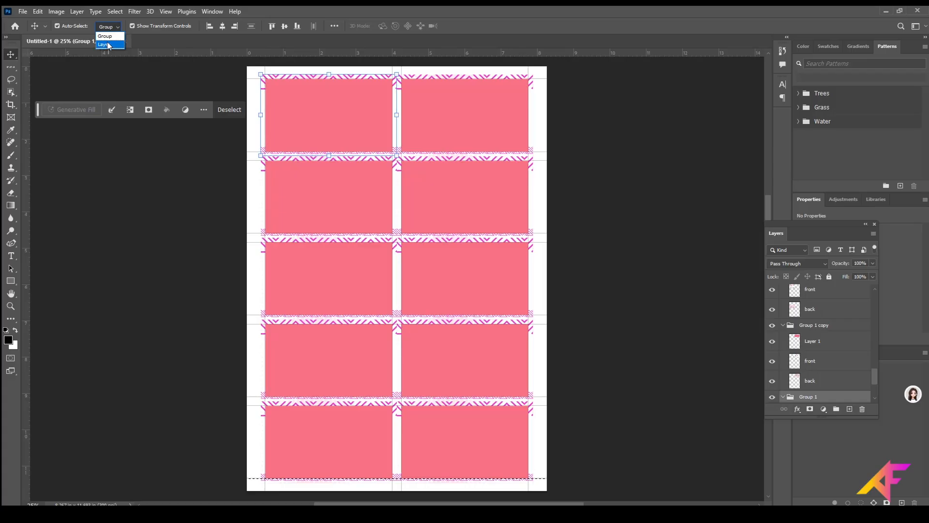
left_click(325, 114)
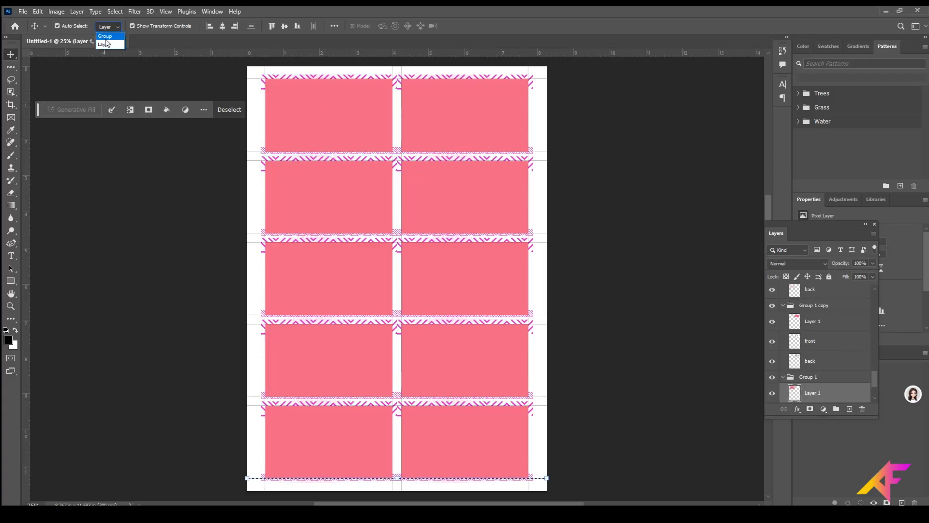
left_click(106, 37)
- Ungroup each of the ten individual card groups into separate trim box, front and back layers
left_click(323, 116)
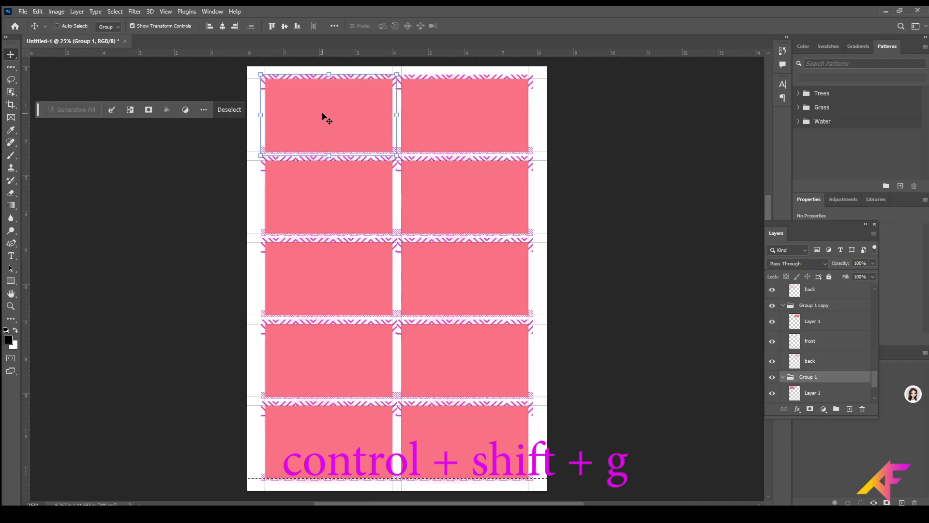
key("ctrl+shift+g")
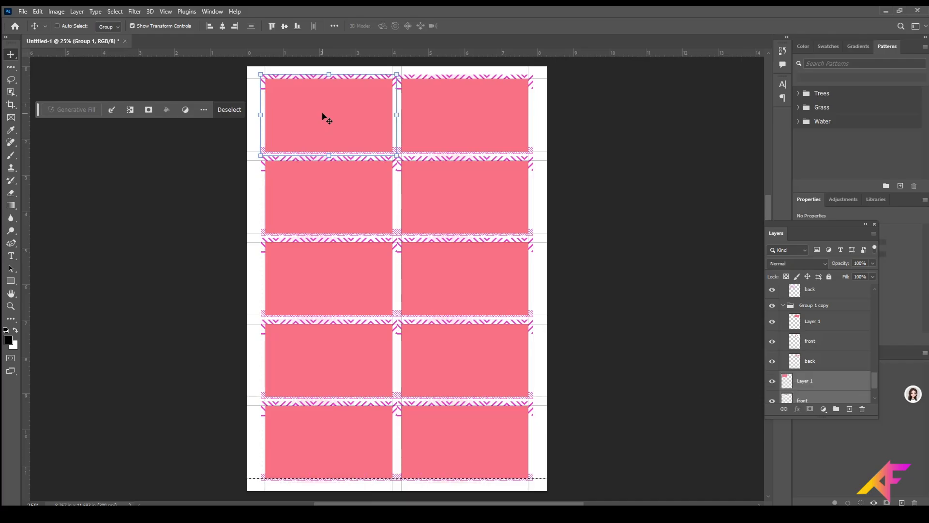
left_click(441, 103, "ctrl")
key("ctrl+shift+g")
left_click(324, 252)
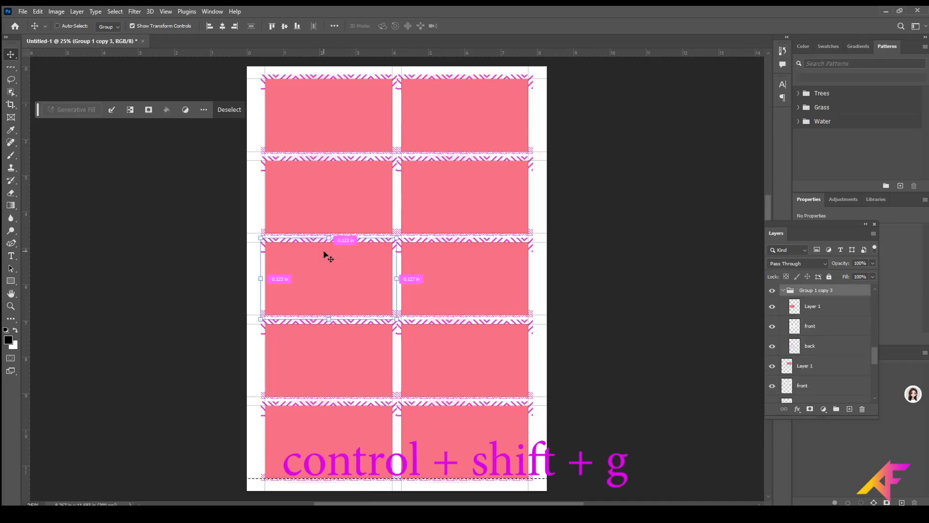
key("ctrl+shift+g")
left_click(478, 288)
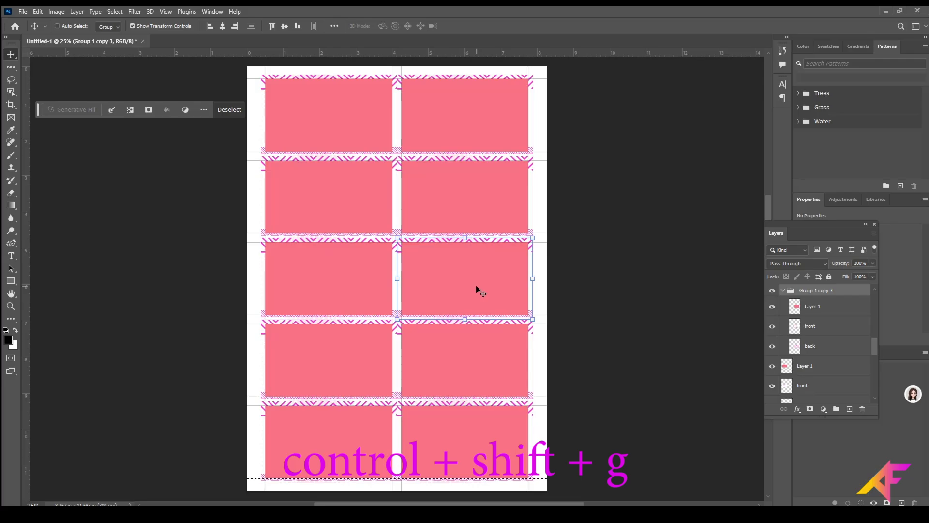
key("ctrl+shift+g")
left_click(470, 443)
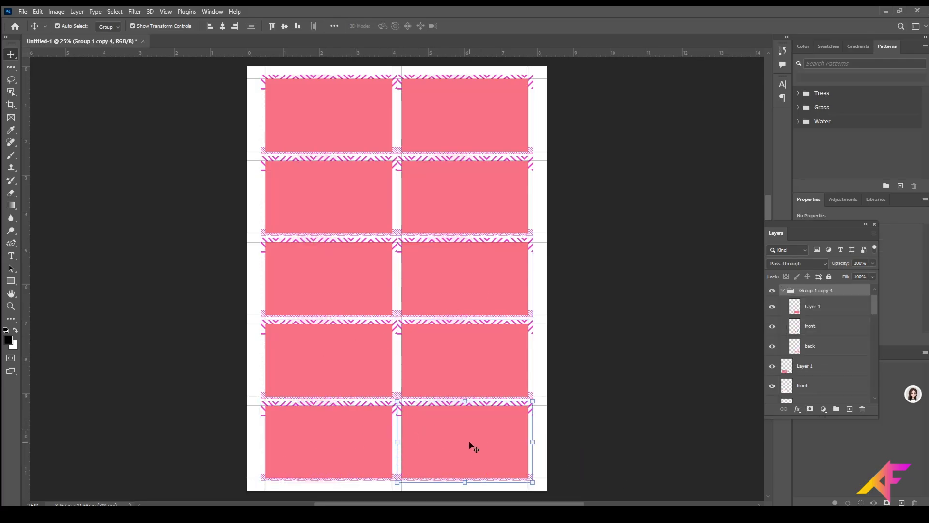
key("ctrl+shift+g")
- Delete the pink trim box layer from each of the ten cards, and clear the layer selection
left_click(315, 97)
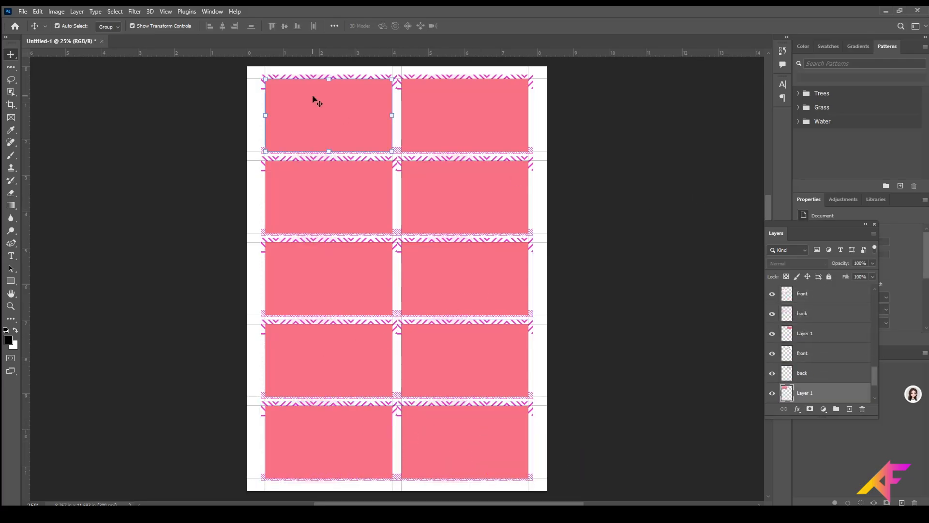
key("Delete")
left_click(458, 109)
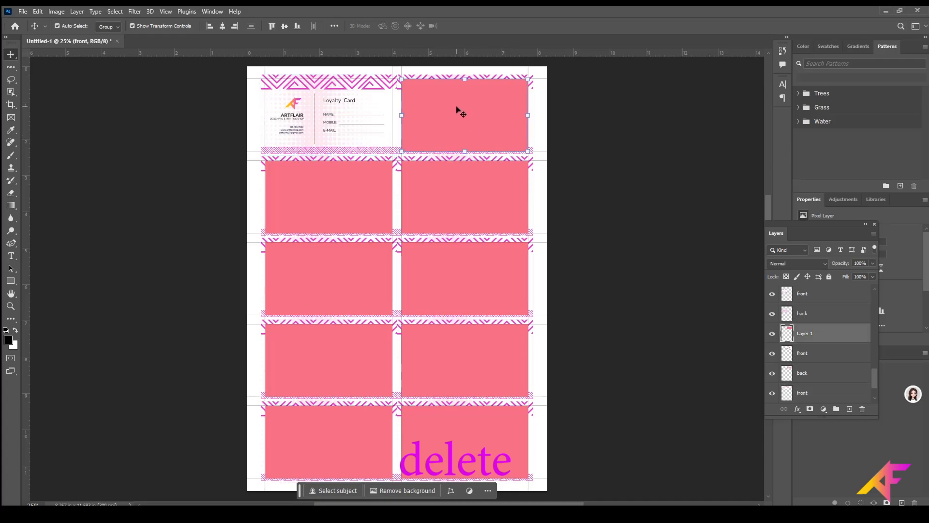
key("Delete")
left_click(350, 205)
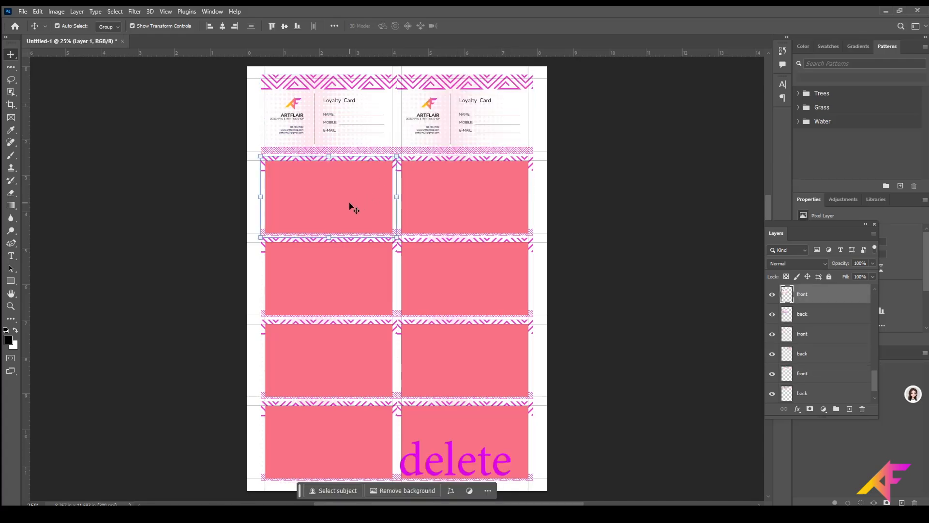
key("Delete")
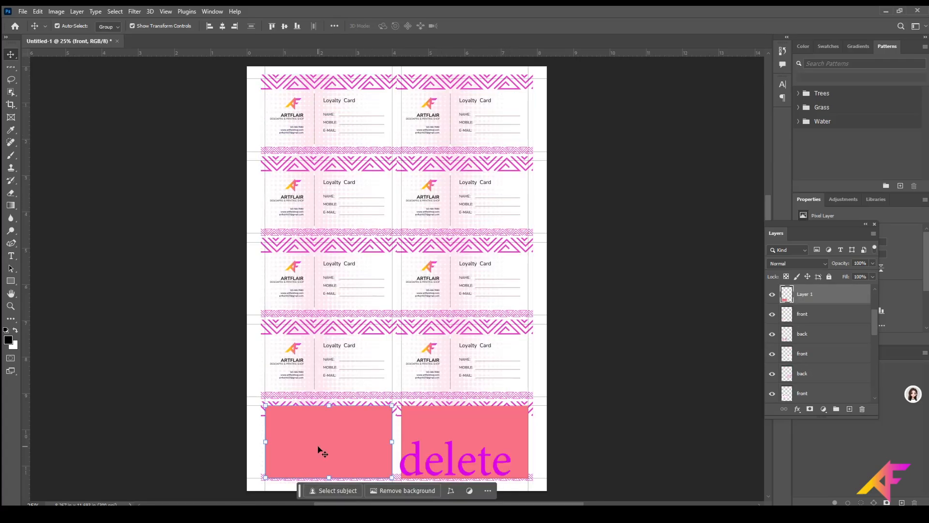
left_click(322, 446)
key("Delete")
left_click(453, 441)
key("Delete")
left_click(700, 263)
- Select the front layers of all ten cards and combine them into one group
scroll(316, 107, "up", 4)
left_click_drag(316, 108, 223, 266)
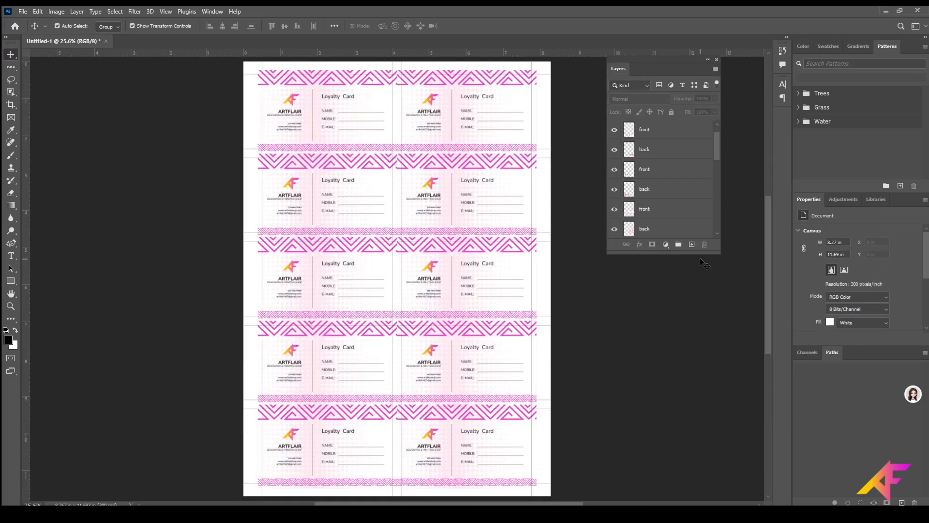
left_click_drag(700, 253, 692, 394)
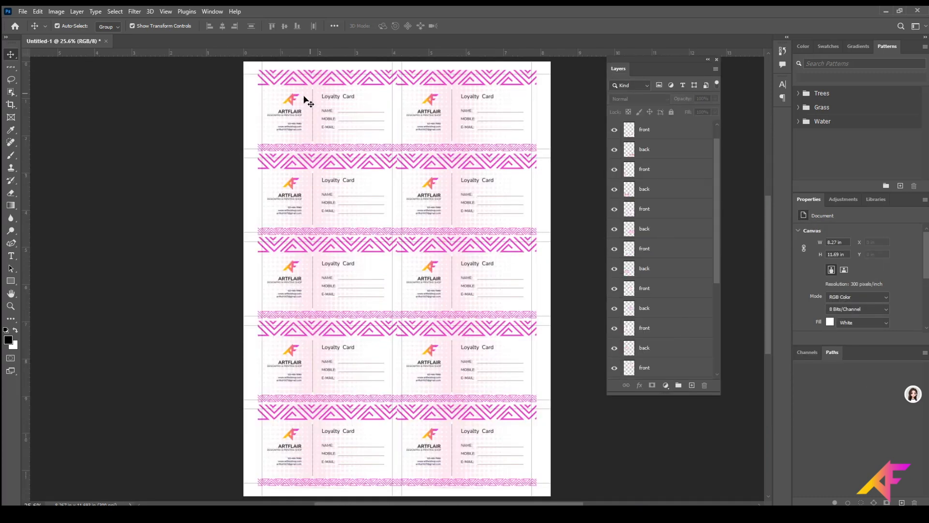
left_click(325, 112)
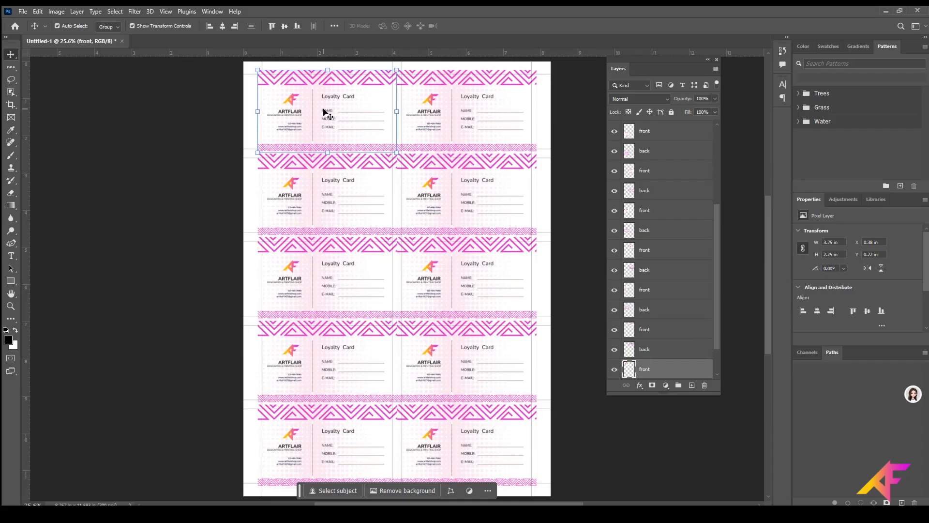
left_click(459, 115, "shift")
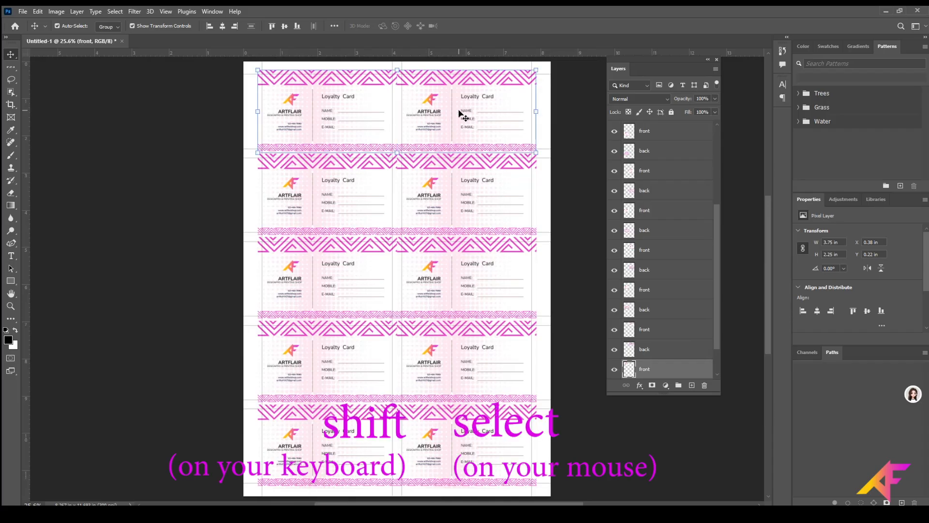
left_click(494, 370, "shift")
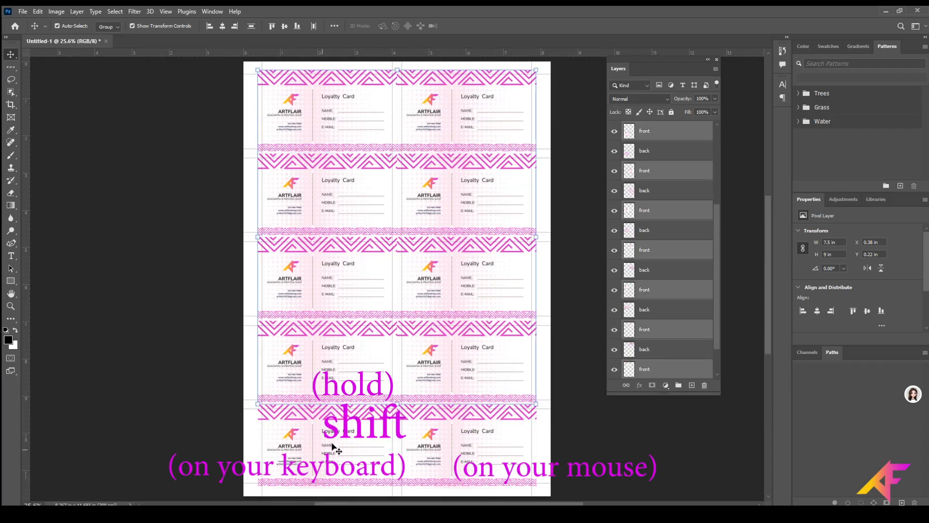
left_click(334, 442, "shift")
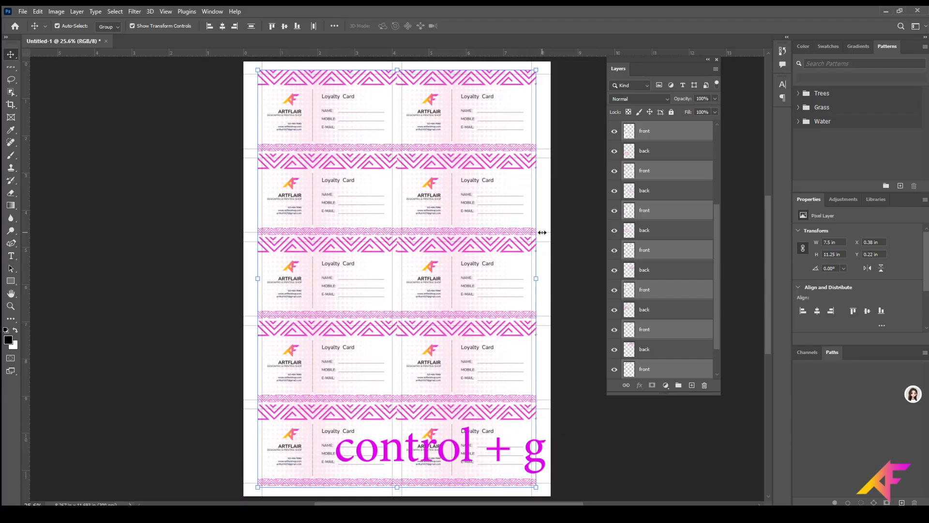
key("ctrl")
key("ctrl+g")
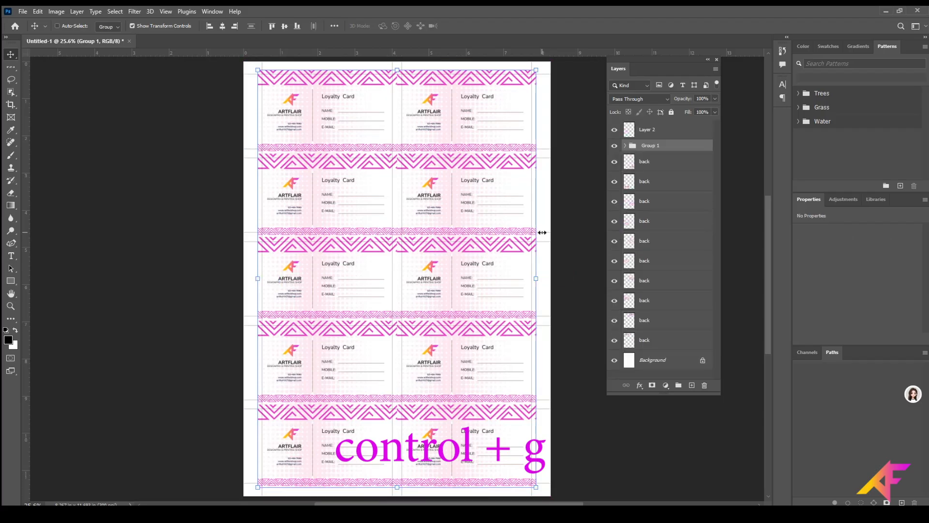
- Hide the group of card fronts, then select all ten back layers and combine them into one group
left_click(615, 147)
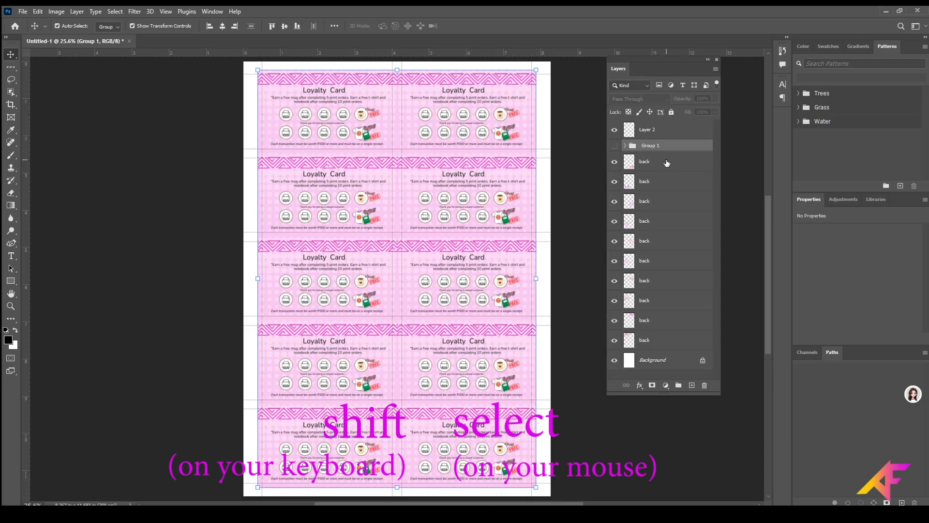
left_click(667, 163)
scroll(659, 336, "down", 1)
left_click(667, 342, "shift")
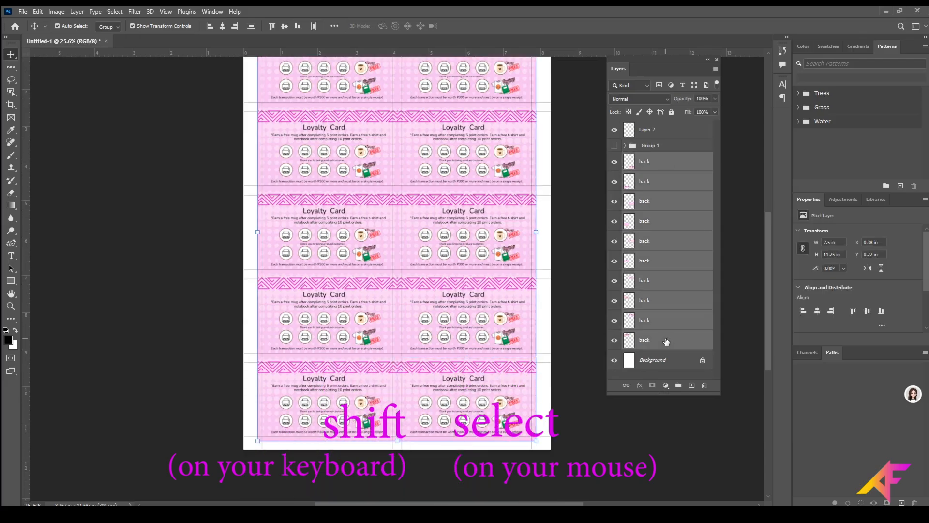
key("ctrl+g")
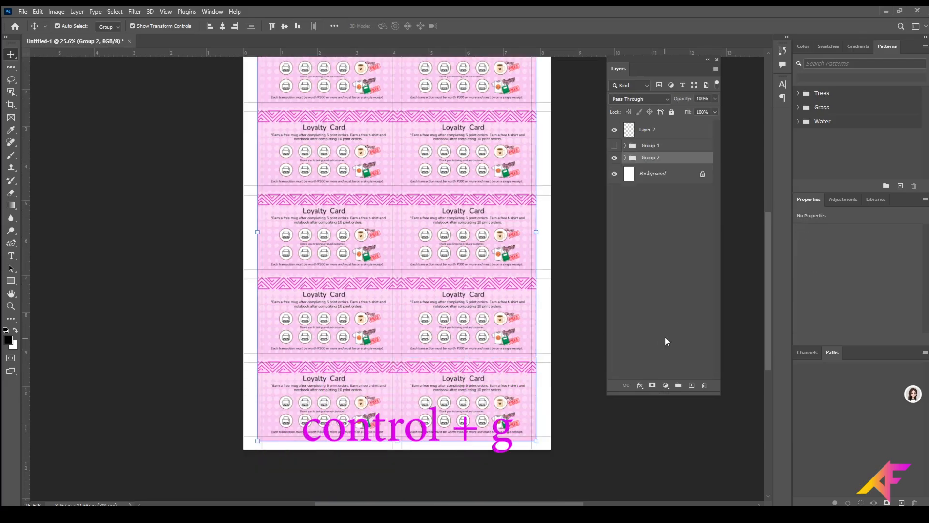
- Hide the group of card backs and rename the cutting-line layer as cutting guide 1
left_click(615, 160)
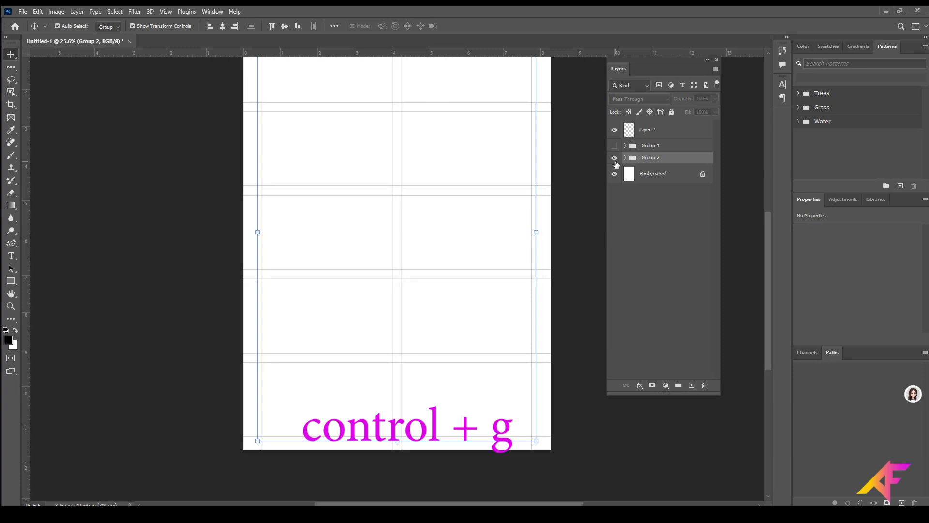
left_click(646, 131)
double_click(646, 131)
type("cutting guide")
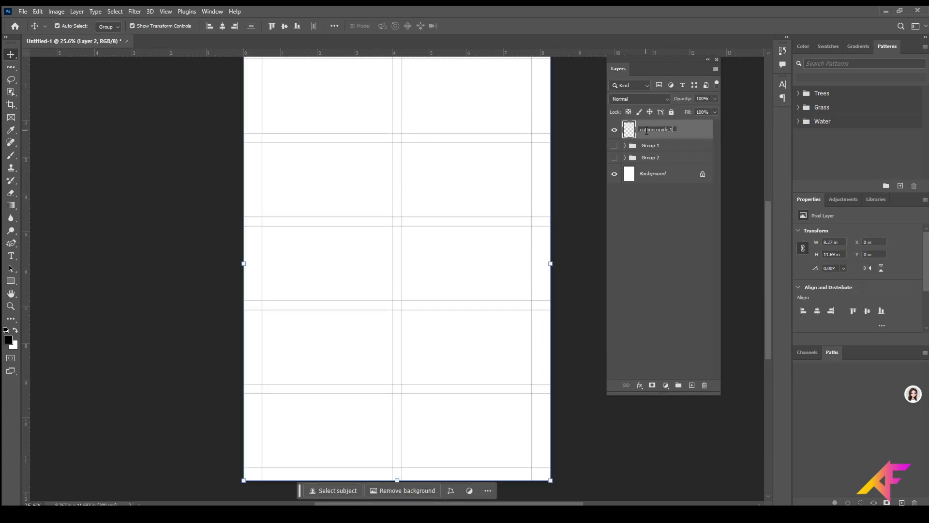
type(" 1")
key("Return")
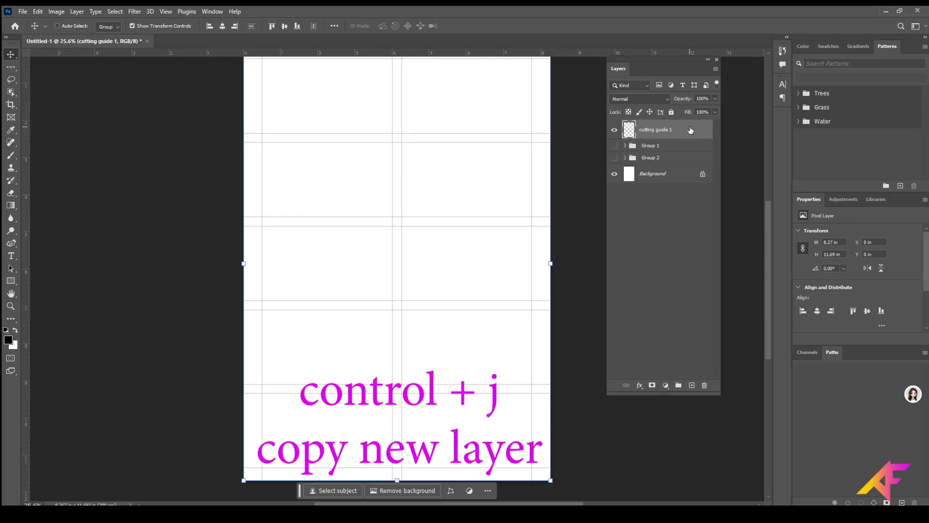
- Duplicate the cutting guide 1 layer, rename the copy as cutting guide 2 and hide it
key("ctrl+j")
double_click(690, 129)
left_click_drag(691, 130, 670, 128)
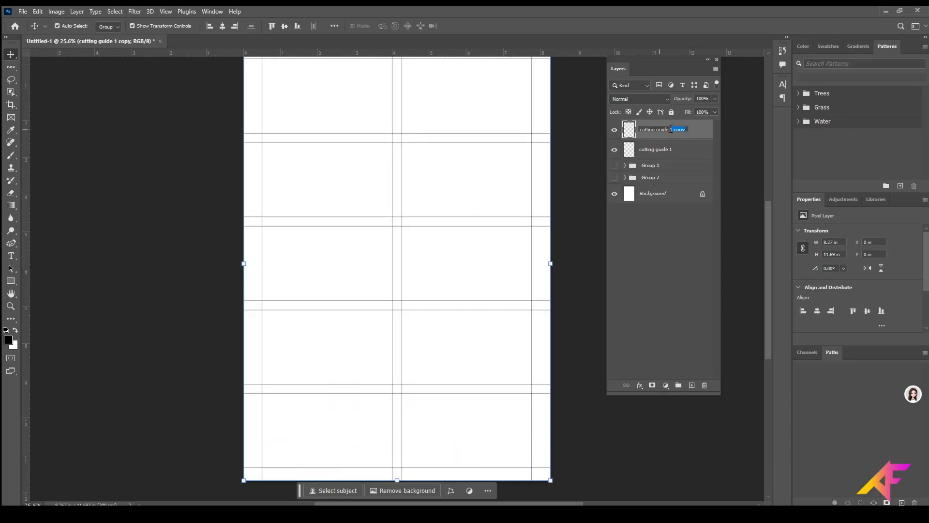
type("2")
key("Return")
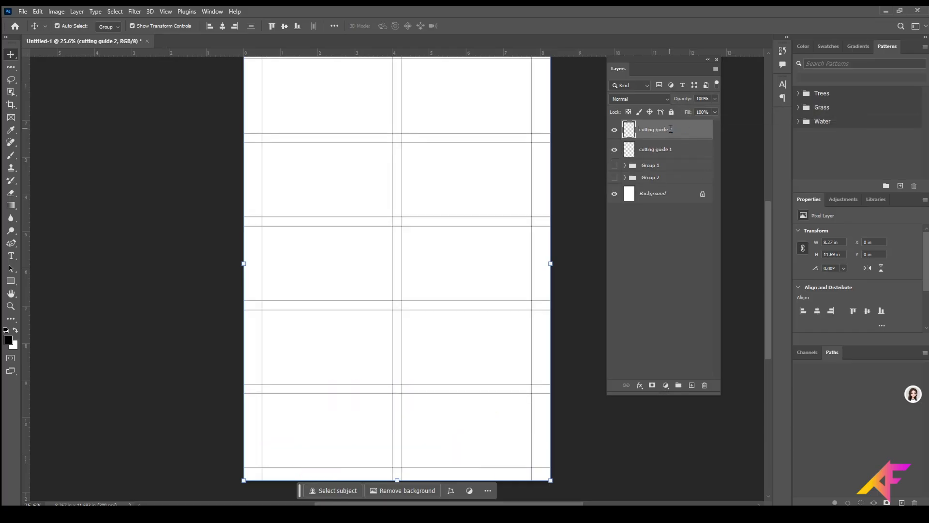
left_click(615, 130)
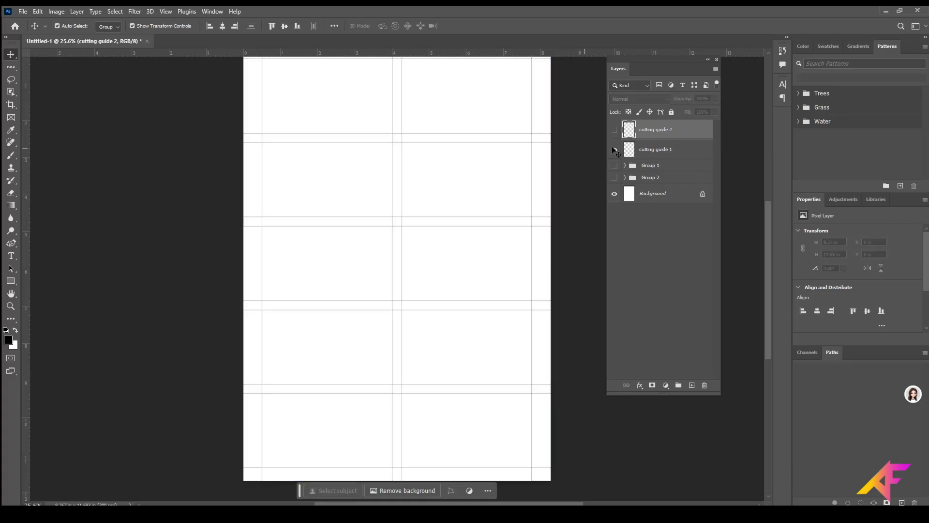
- Show the card fronts and delete the cutting guide 1 lines inside a rectangular selection about 7.41 × 11.23 in around all ten cards, then deselect
left_click(614, 166)
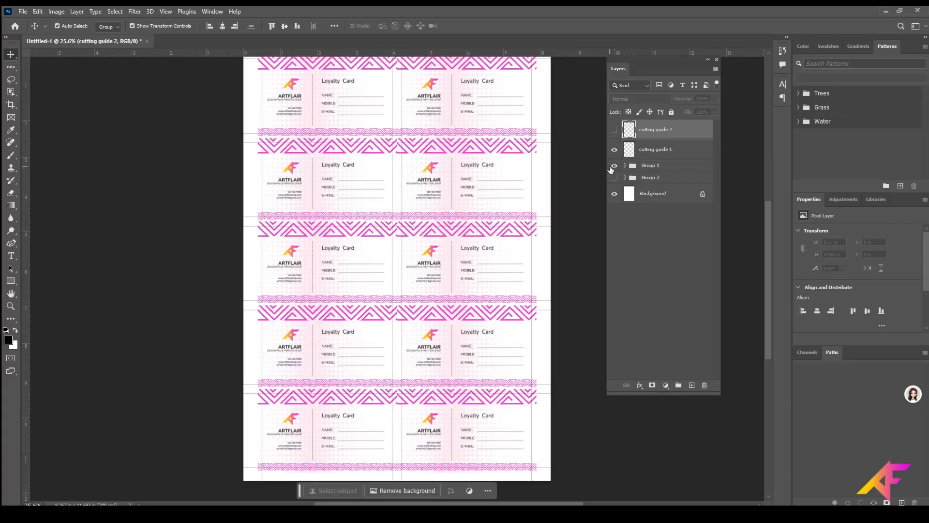
scroll(261, 278, "up", 2)
left_click(11, 66)
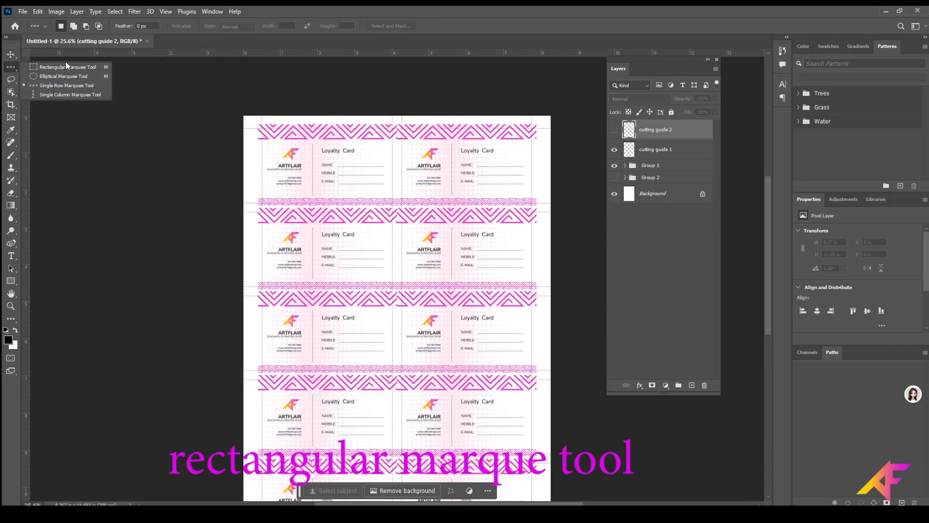
left_click(66, 70)
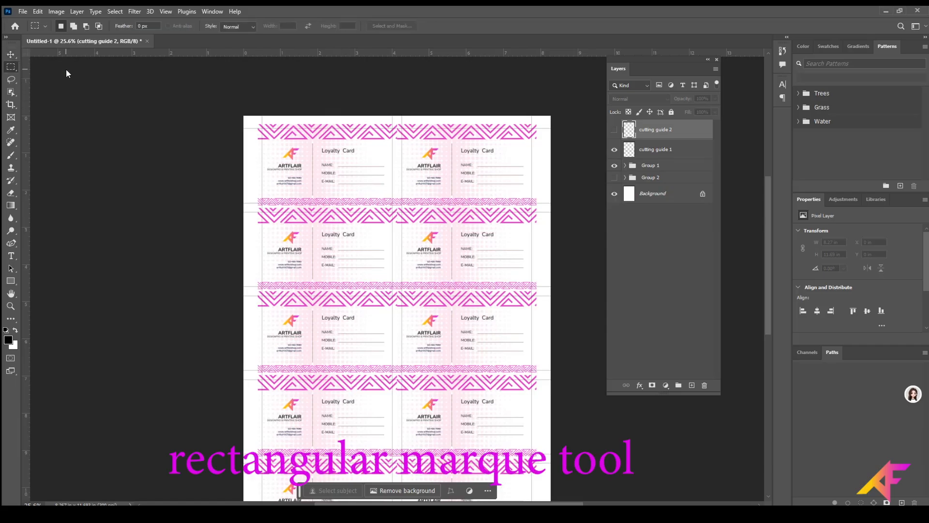
left_click(690, 152)
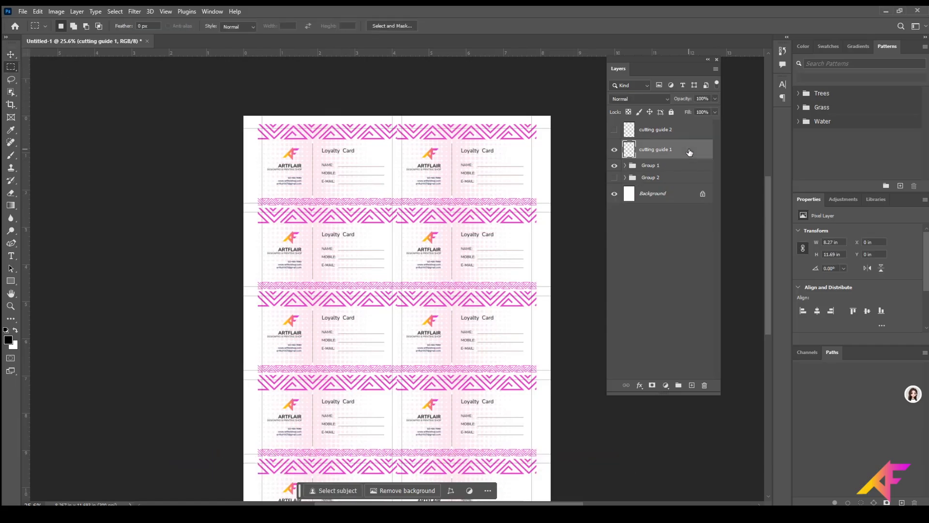
left_click(615, 153)
left_click_drag(259, 125, 535, 428)
scroll(540, 416, "up", 2)
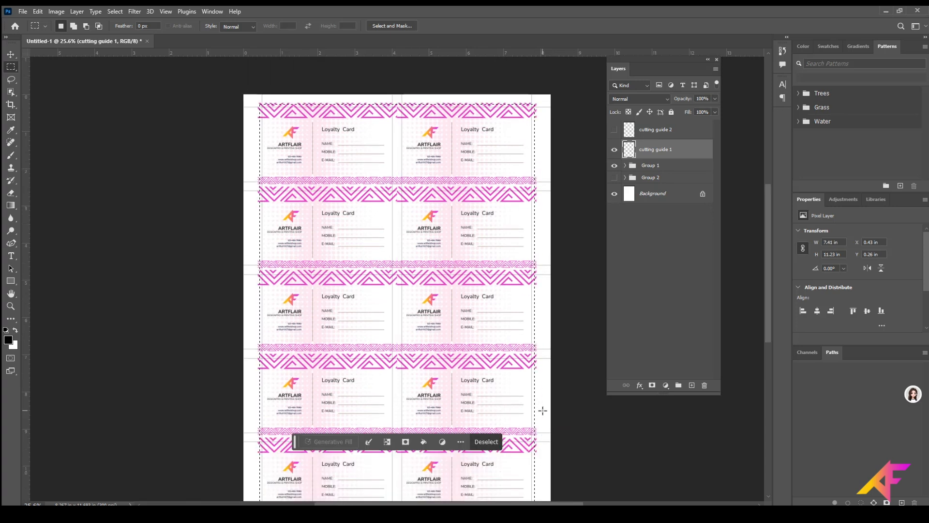
key("Delete")
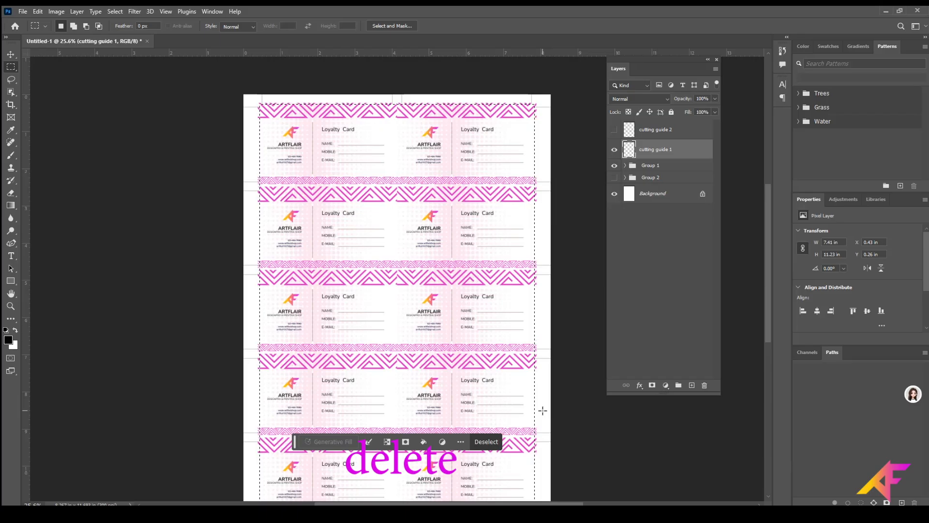
key("ctrl+d")
scroll(514, 286, "up", 1)
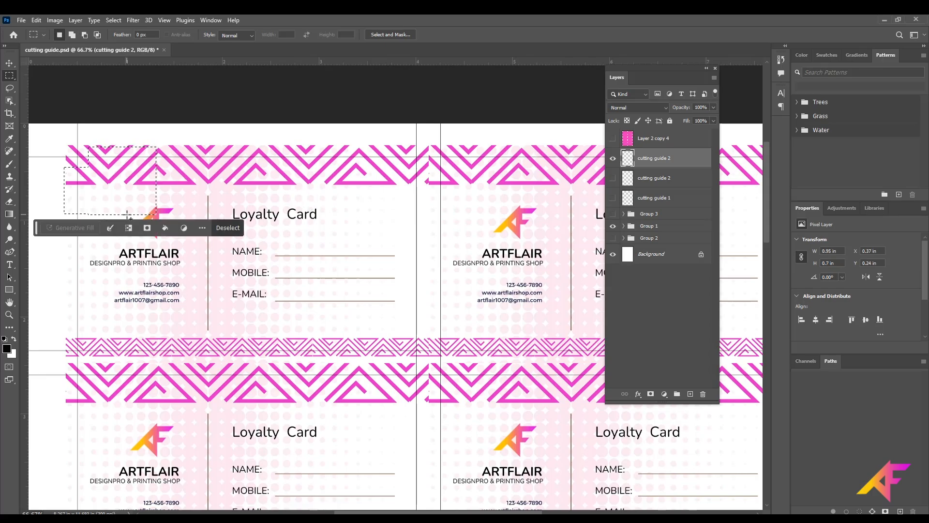
left_click(72, 146)
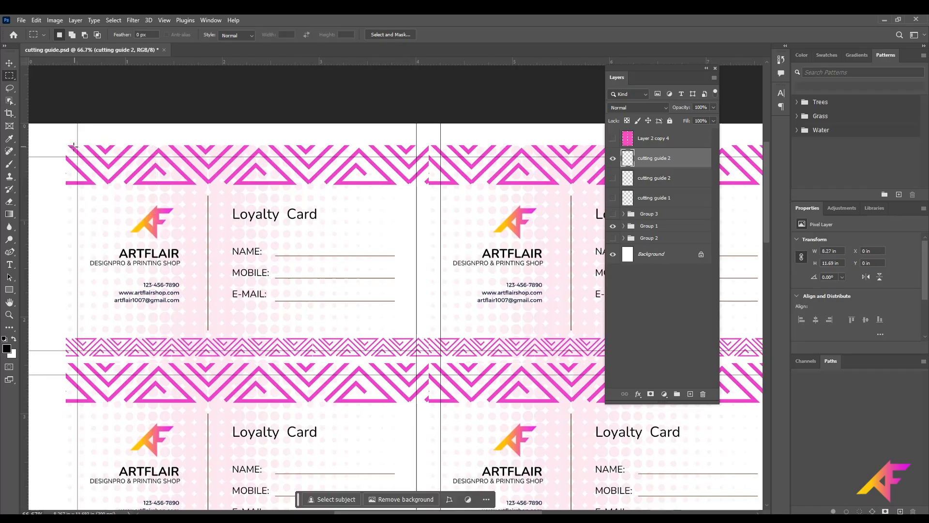
left_click_drag(65, 146, 146, 223)
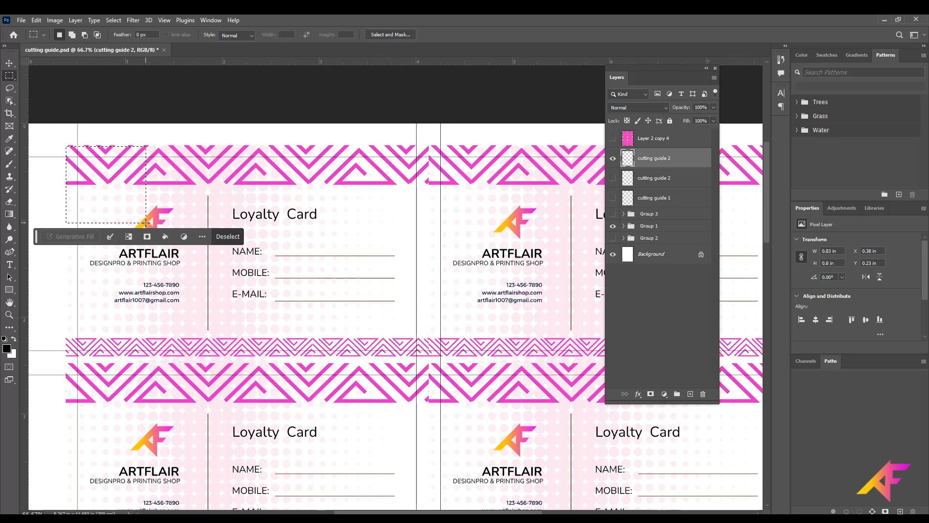
left_click(104, 166)
mouse_move(172, 235)
left_mouse_down()
mouse_move(174, 224)
mouse_move(177, 232)
left_mouse_up()
left_click_drag(65, 166, 143, 230)
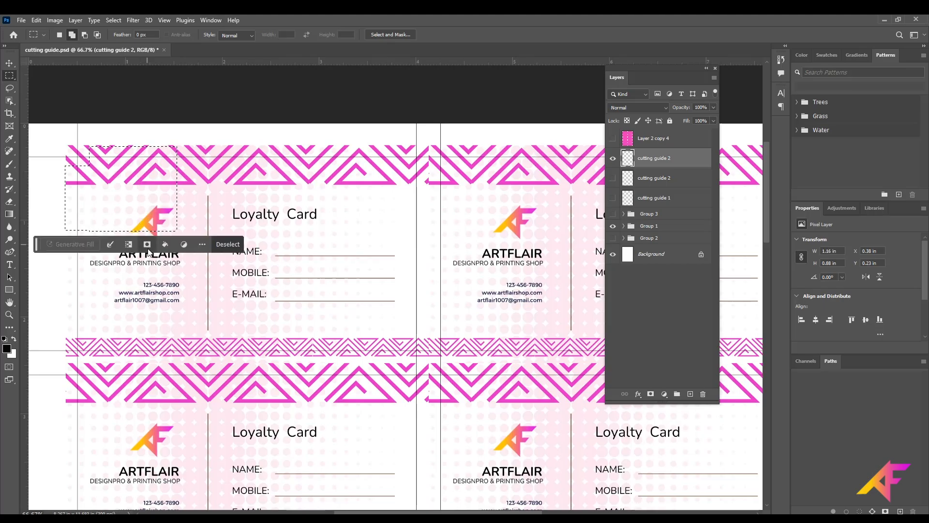
key("ctrl+d")
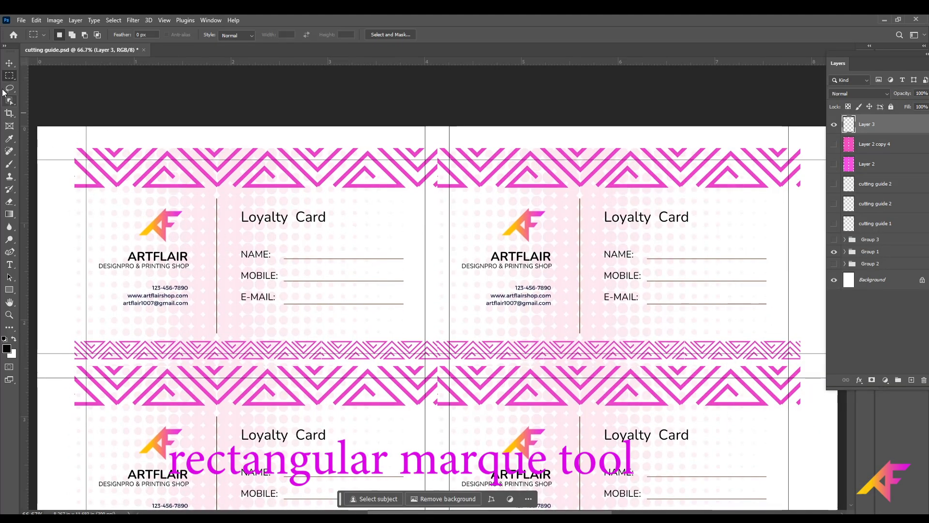
- Delete the vertical cutting lines on Layer 3 inside the first row of cards with a rectangular marquee, keeping short marks at the corners
right_click(11, 77)
left_click(48, 75)
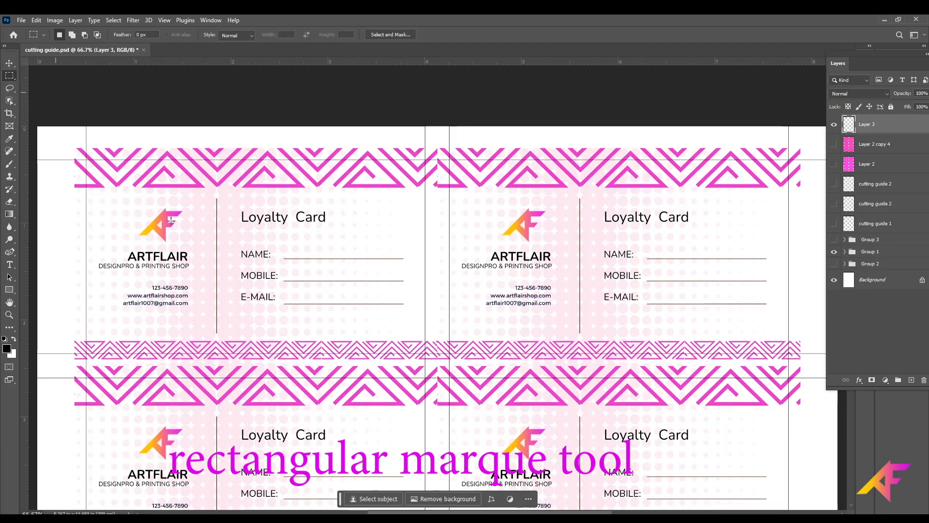
left_click_drag(60, 175, 817, 343)
key("space")
key("Delete")
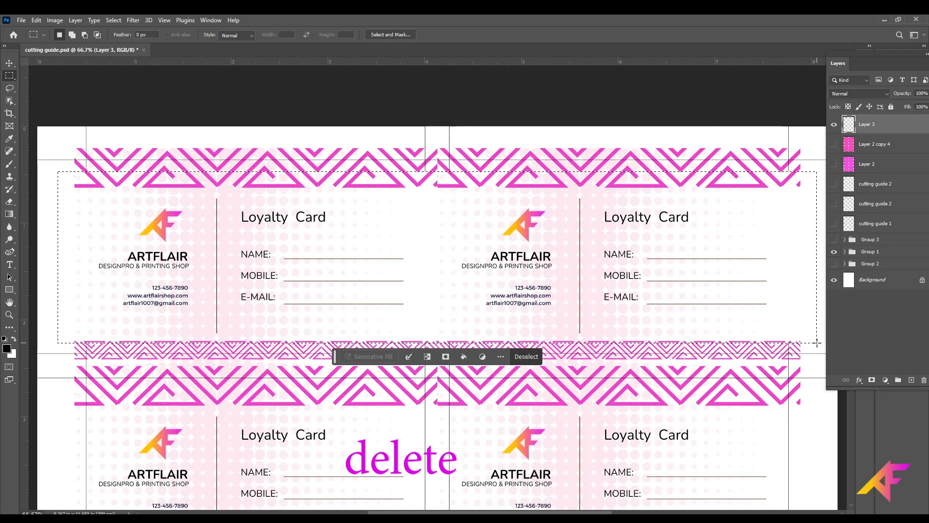
key("ctrl+d")
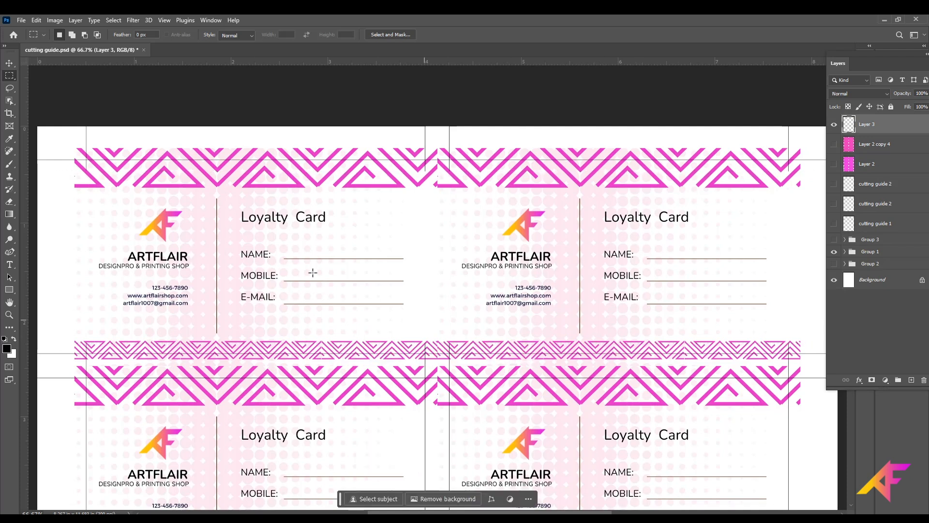
- Delete the vertical cutting lines inside the remaining card rows, one row at a time, keeping short marks at the corners
scroll(260, 327, "down", 5)
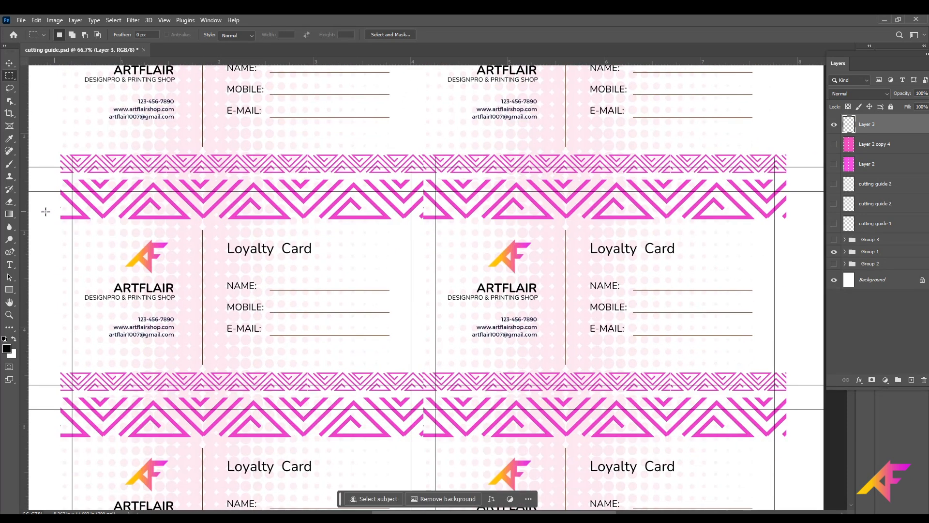
left_click_drag(40, 204, 810, 372)
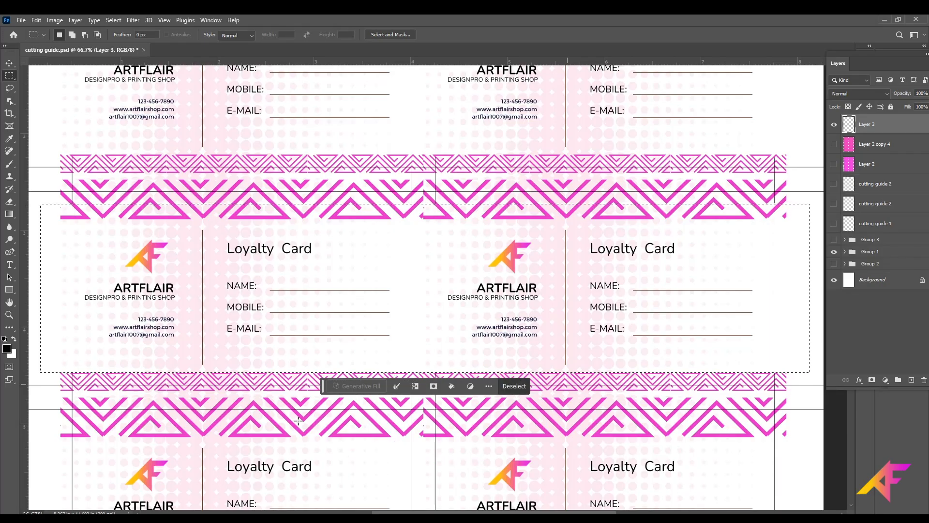
key("ctrl+d")
scroll(194, 359, "down", 5)
left_click_drag(51, 271, 816, 430)
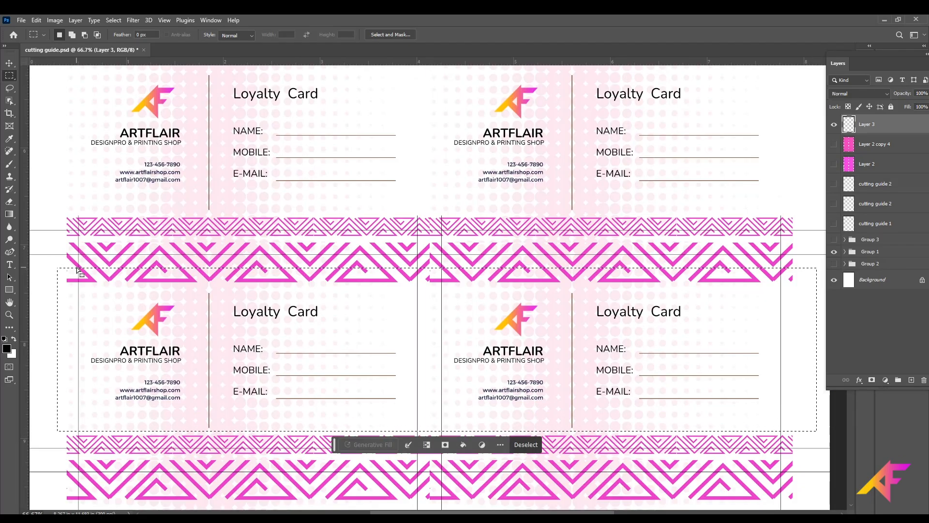
key("Delete")
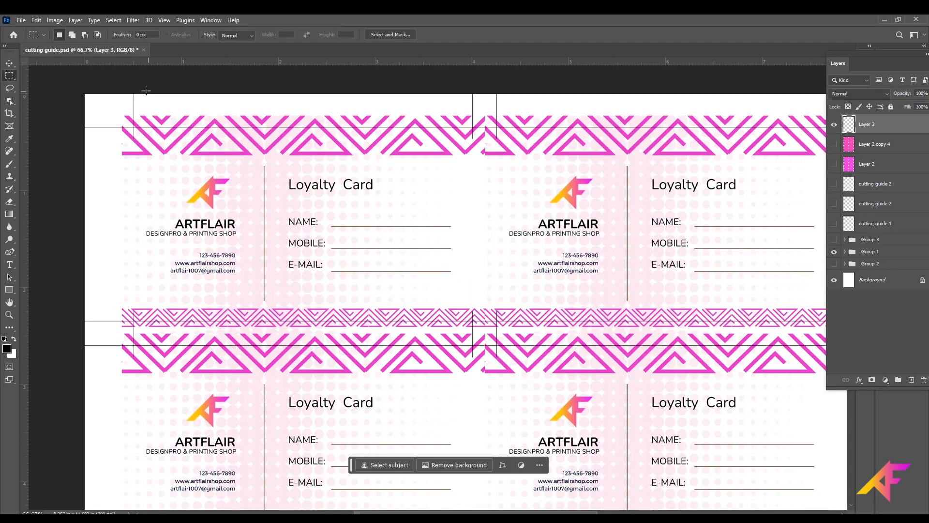
- Delete the horizontal cutting lines through the left column of cards with a full-height rectangular selection between the corner marks
left_click_drag(150, 94, 156, 123)
left_click_drag(182, 221, 453, 408)
key("ctrl+d")
key("ctrl+0")
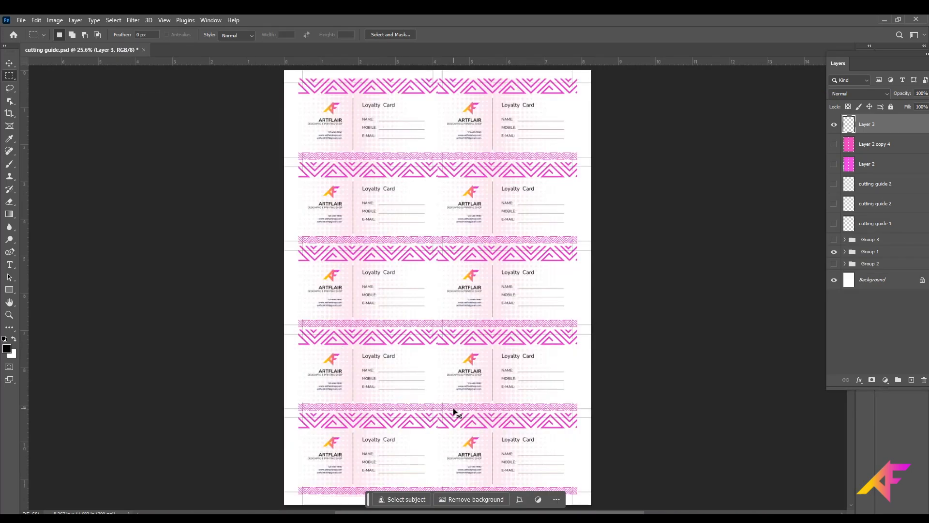
left_click_drag(636, 202, 459, 185)
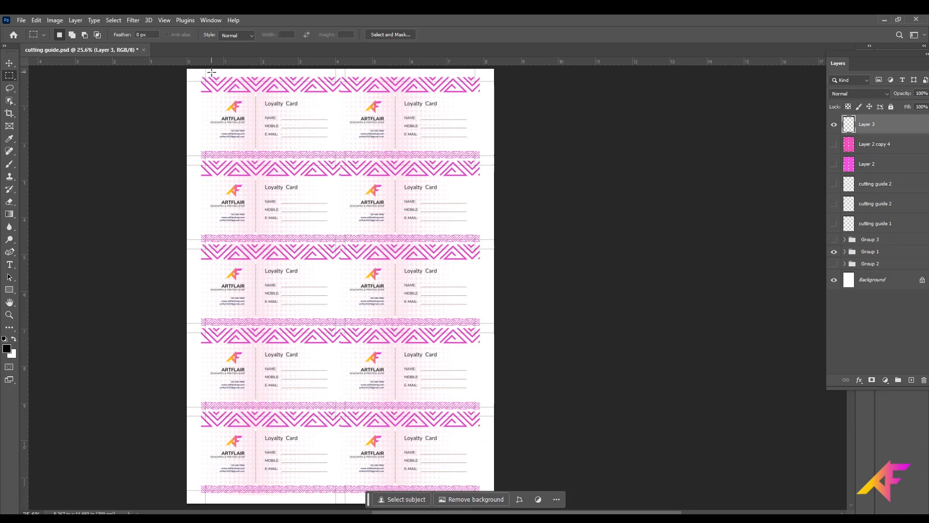
left_click_drag(211, 73, 329, 508)
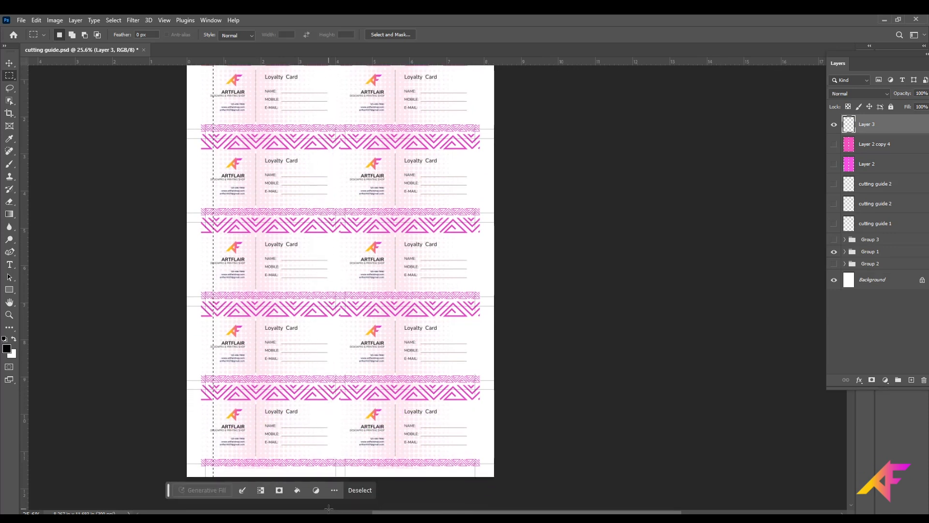
key("Delete")
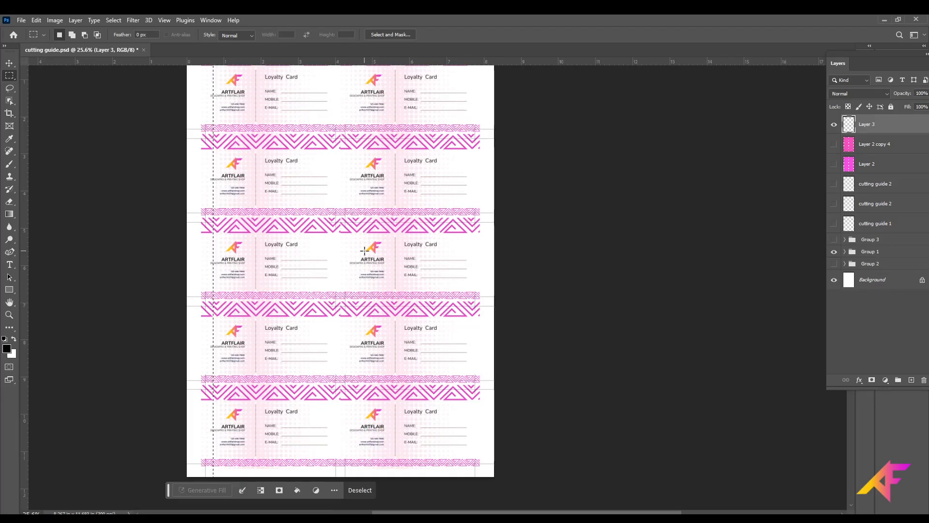
key("ctrl+d")
- Delete the horizontal cutting lines through the right column of cards with a full-height rectangular selection, then deselect
left_click_drag(355, 245, 236, 199)
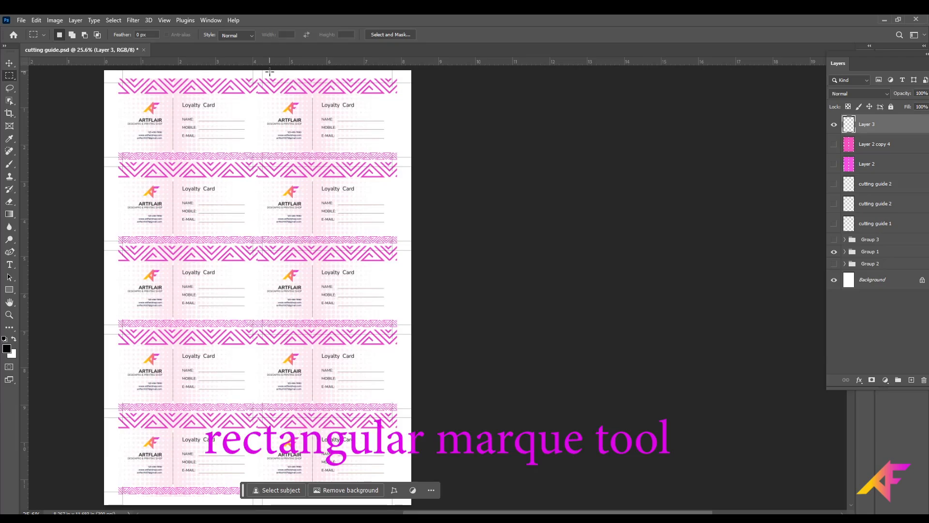
left_click_drag(272, 73, 385, 505)
key("Delete")
key("ctrl+d")
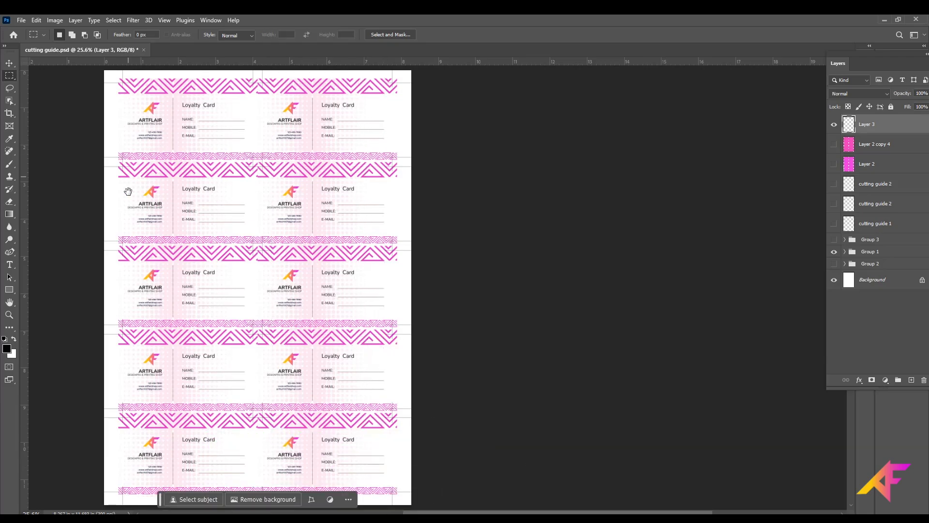
- Examine the shortened cutting marks at the card corners and between the columns up close, then across the whole page
left_click_drag(128, 192, 161, 240)
key("z")
left_click_drag(114, 108, 179, 149)
key("m")
left_click_drag(381, 373, 340, 330)
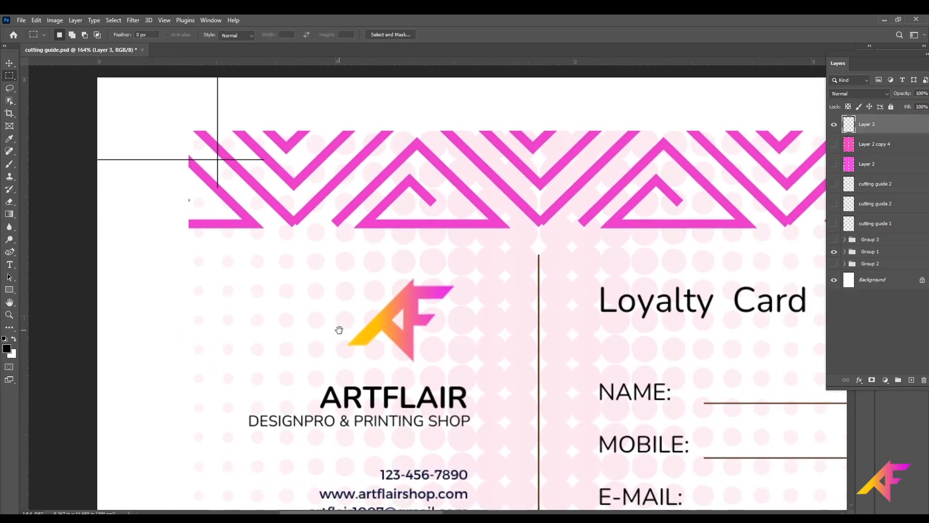
key("Tab")
left_click_drag(702, 247, 365, 237)
left_click_drag(704, 268, 373, 293)
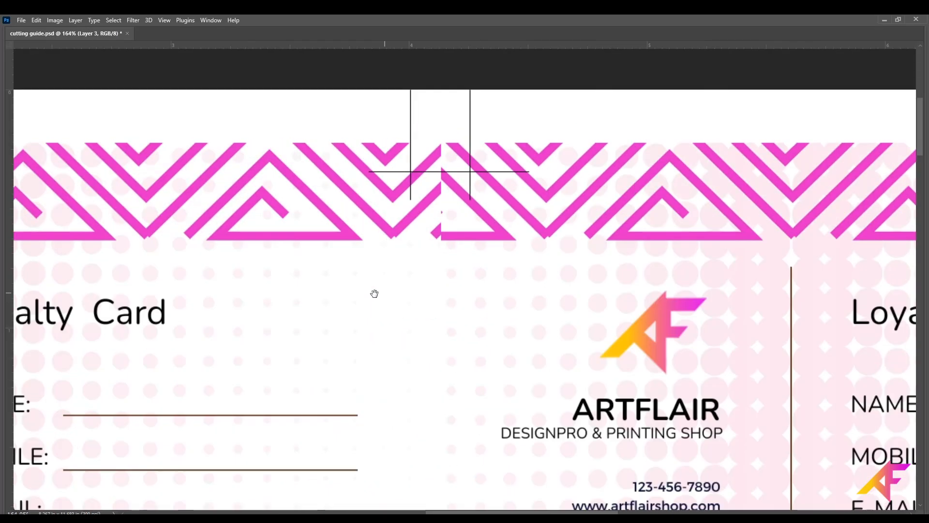
mouse_move(490, 395)
left_mouse_down()
mouse_move(496, 229)
mouse_move(496, 385)
left_mouse_up()
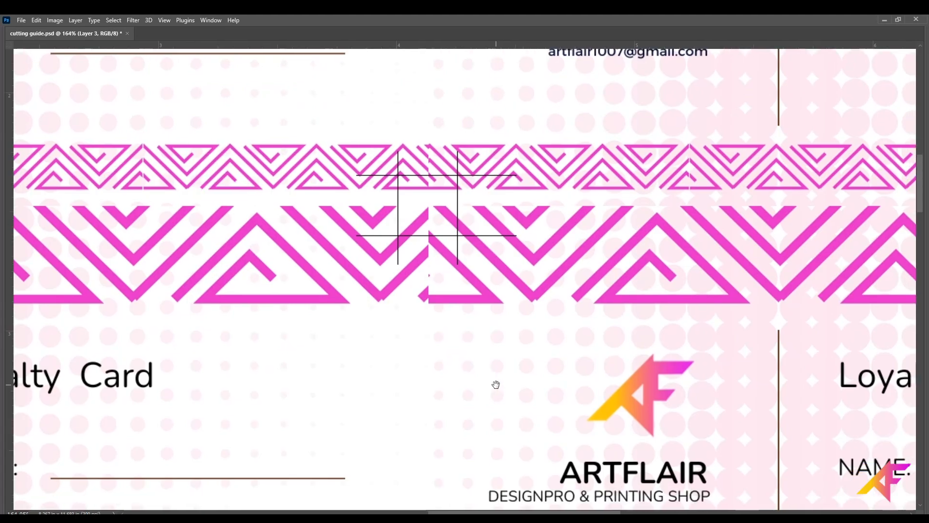
key("ctrl+0")
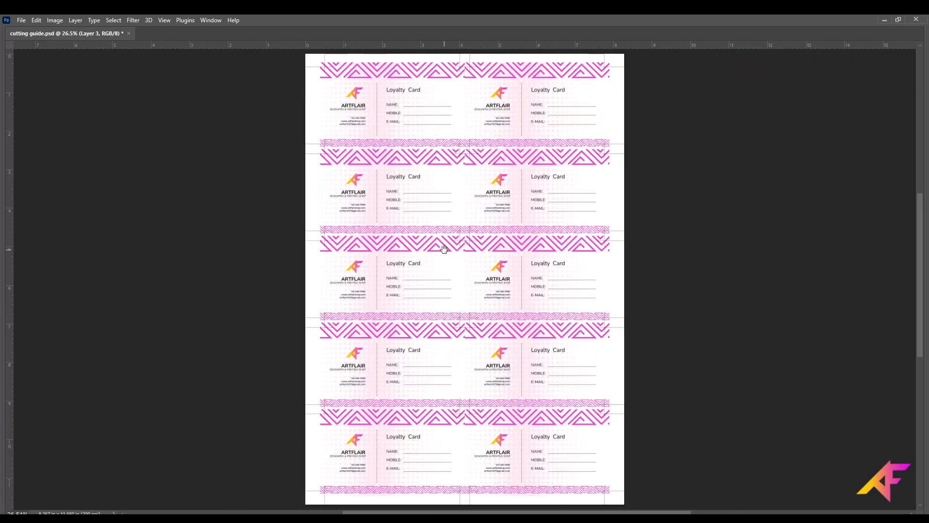
key("Tab")
key("v")
left_click(208, 255)
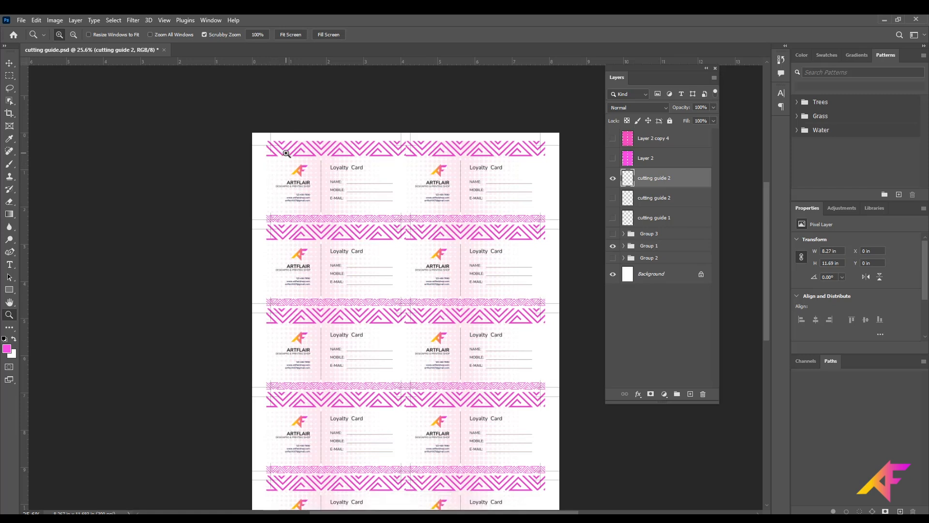
- Examine the corner cutting marks on the first card at 100% zoom, and compare them with the cutting guide 1 layer
key("ctrl+1")
key("Tab")
left_click_drag(471, 225, 475, 168)
left_click_drag(298, 396, 327, 482)
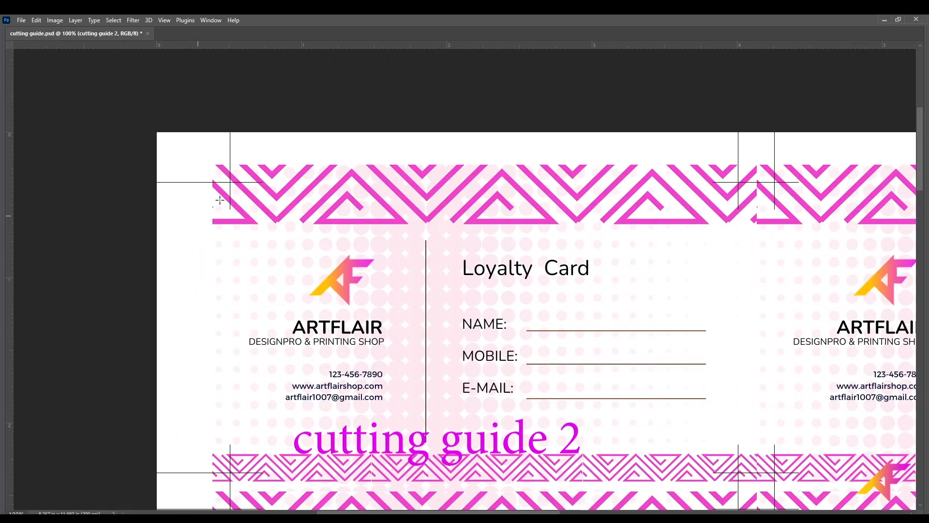
key("Tab")
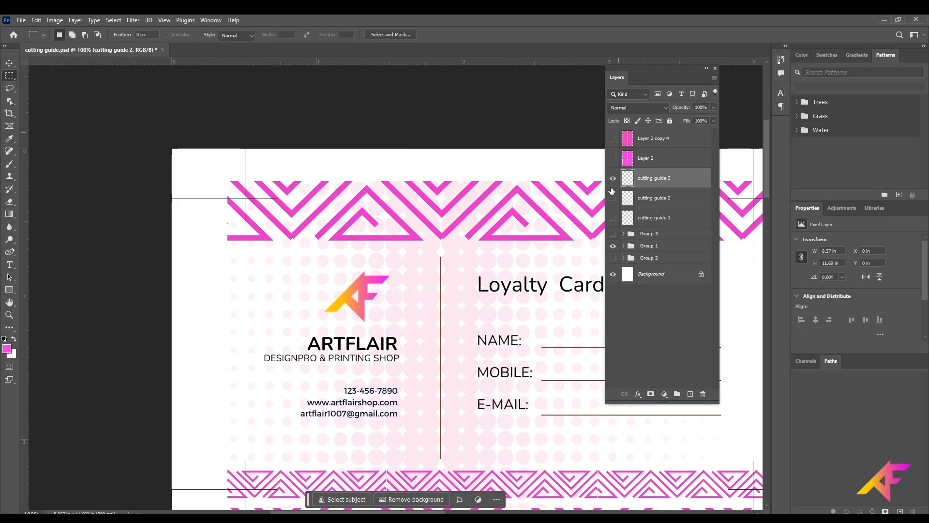
left_click(613, 178)
left_click(613, 218)
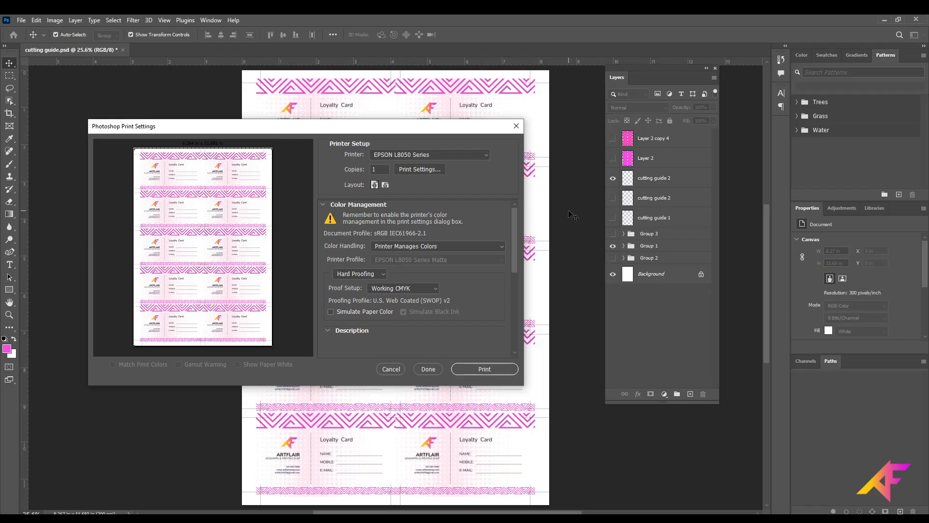
- Set the EPSON L8050 printer's document size to A4 210 x 297 mm and enable borderless printing
left_click(417, 173)
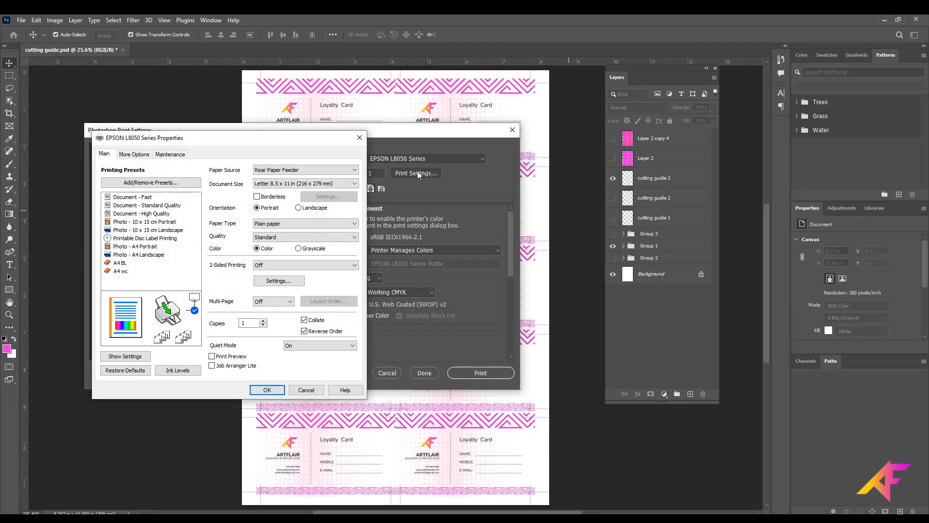
left_click(271, 183)
left_click(277, 192)
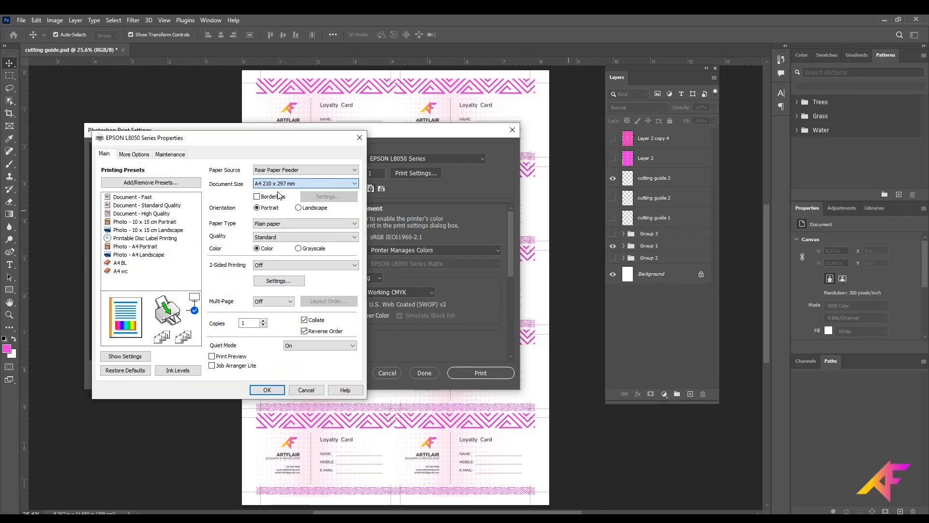
left_click(257, 197)
- Change the paper type and print quality in the printer properties, confirm them and print the loyalty card sheet
left_click(305, 223)
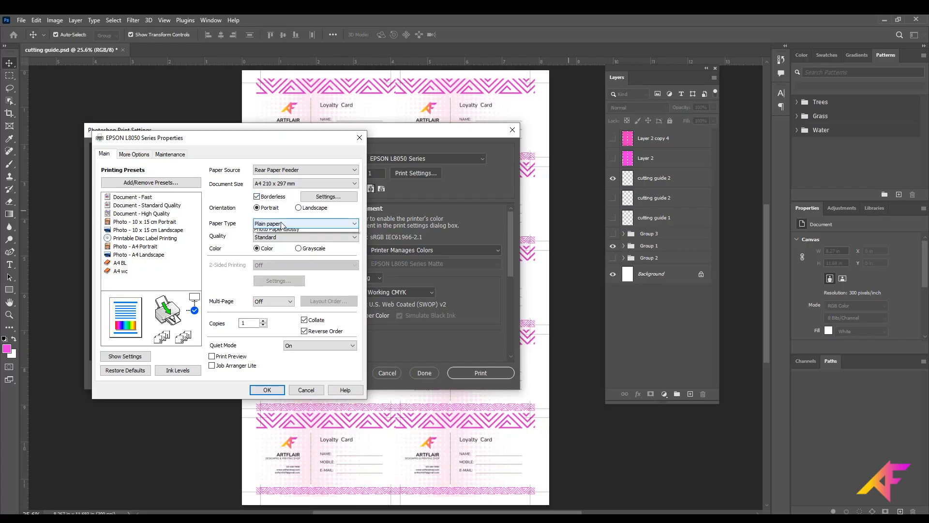
left_click(305, 251)
left_click(305, 236)
left_click(305, 247)
left_click(268, 389)
left_click(482, 373)
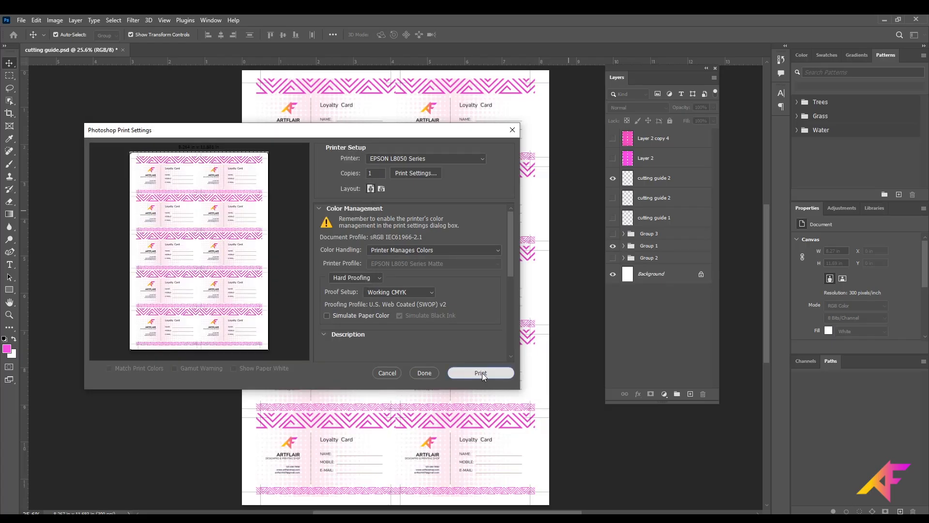